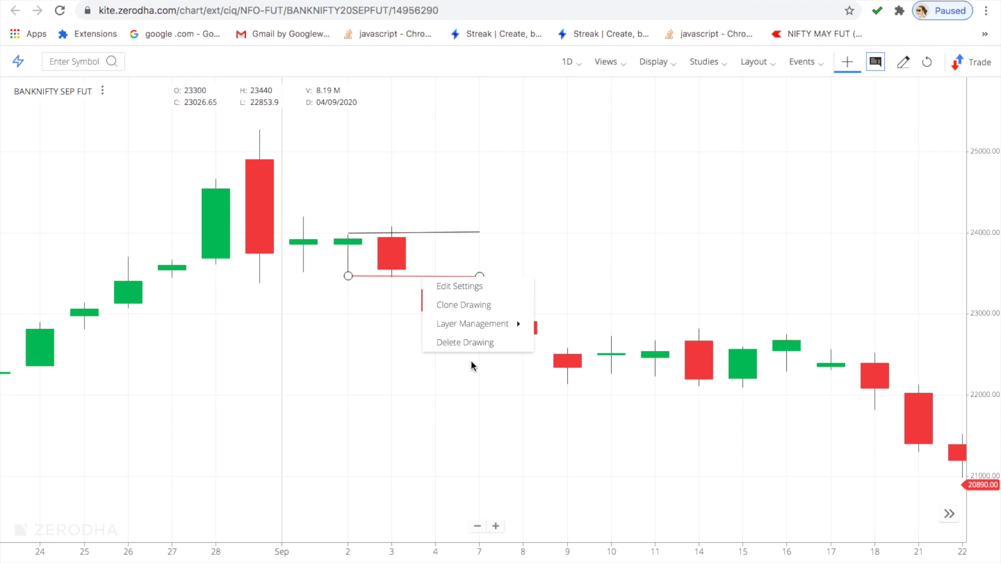
Delete both line drawings around the early-September candles on the BANKNIFTY SEP FUT daily chart
left_click(466, 342)
right_click(417, 233)
left_click(447, 296)
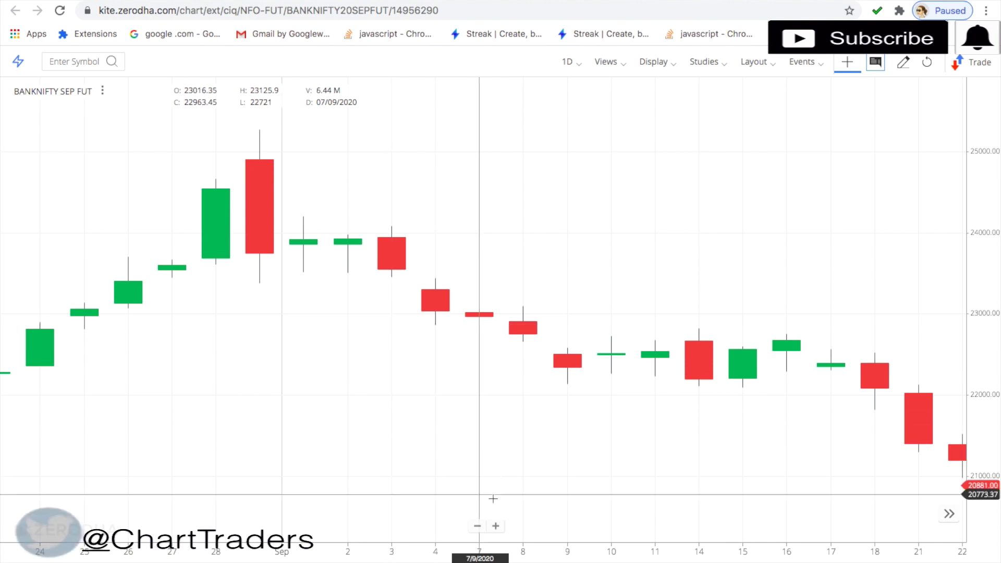
left_click(496, 526)
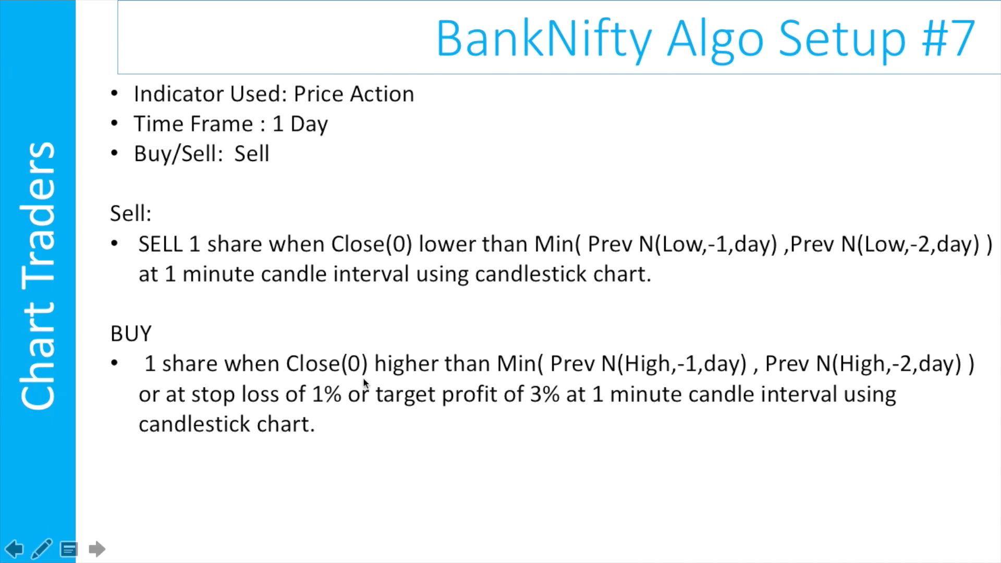
key("ctrl+p")
left_click_drag(467, 381, 602, 381)
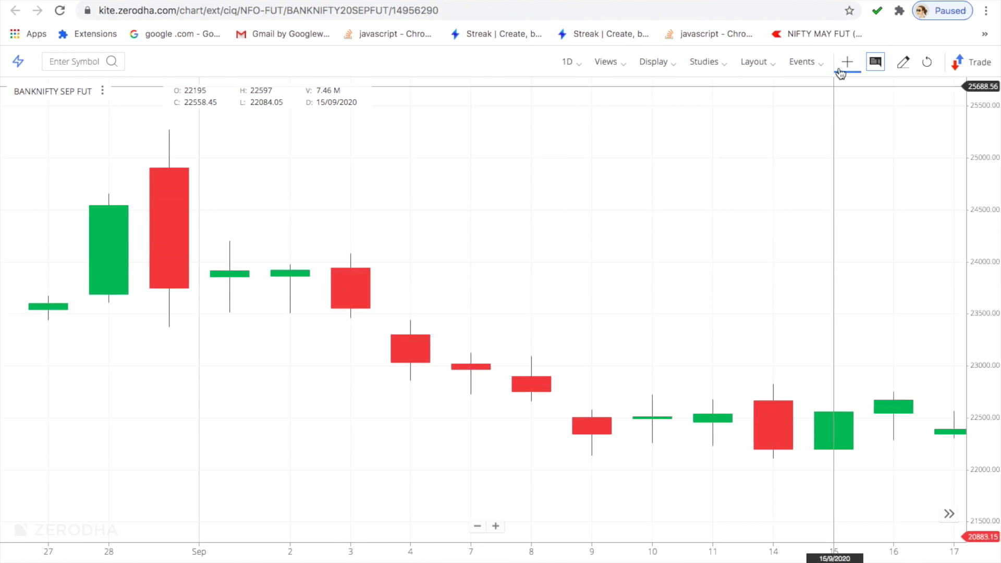
Switch to the Bank nifty 7 strategy in Streak and review its scrips, position, entry and exit conditions
left_click(831, 3)
scroll(580, 350, "up", 2)
scroll(580, 350, "up", 4)
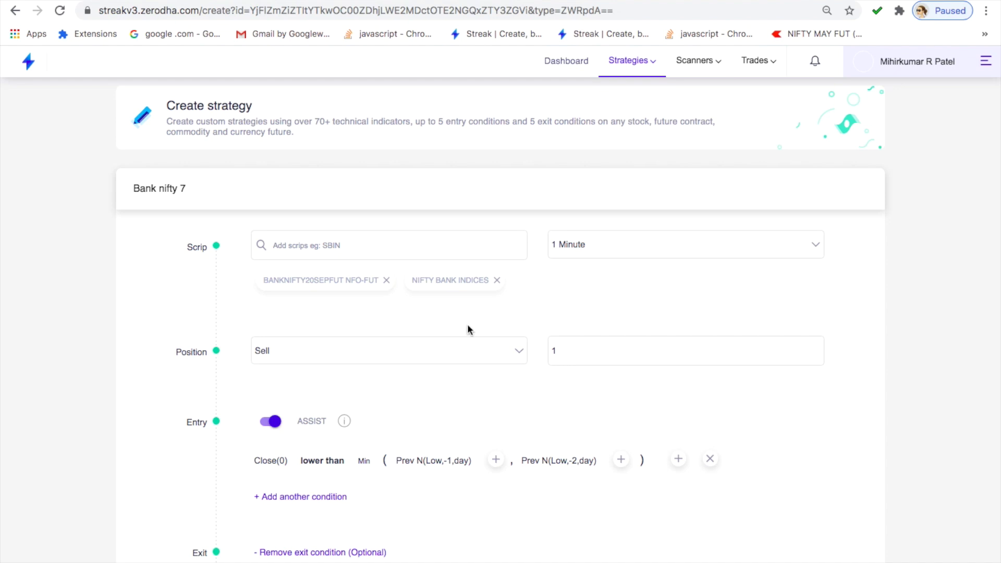
scroll(450, 404, "down", 2)
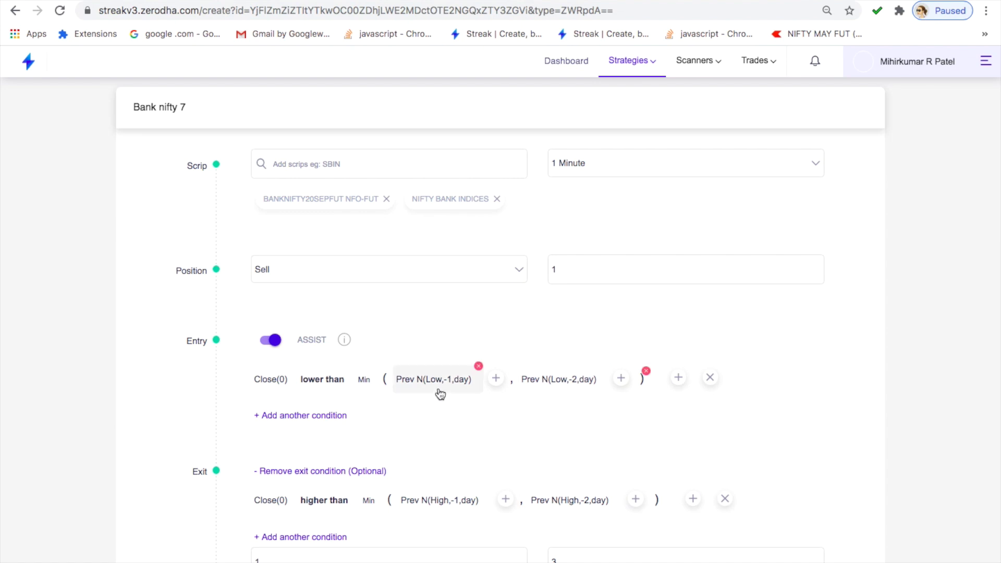
scroll(587, 391, "down", 3)
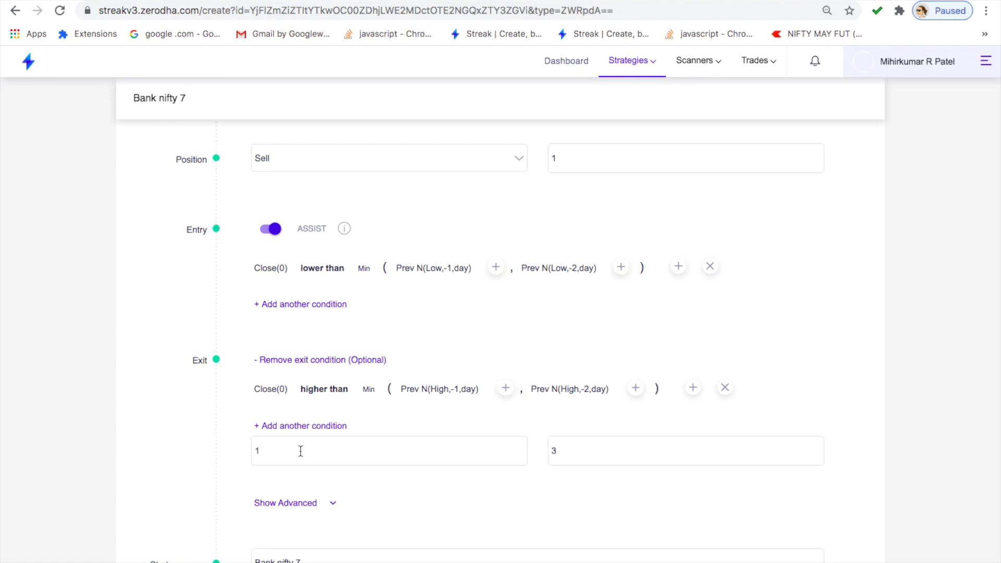
Show the advanced settings of the Bank nifty 7 strategy, and save and backtest it
left_click(264, 456)
left_click(579, 462)
scroll(571, 447, "down", 3)
left_click(315, 389)
scroll(345, 413, "down", 2)
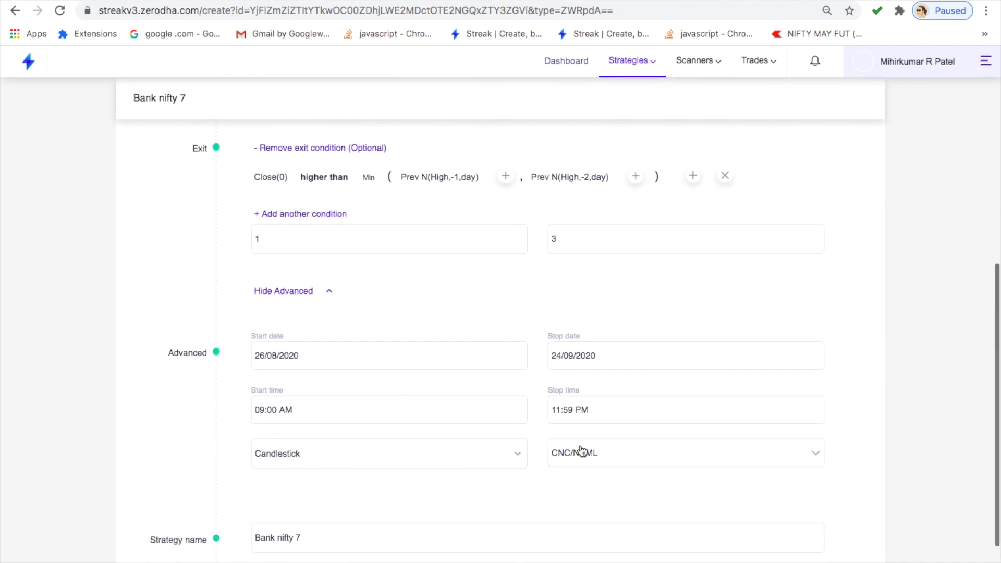
scroll(360, 420, "down", 2)
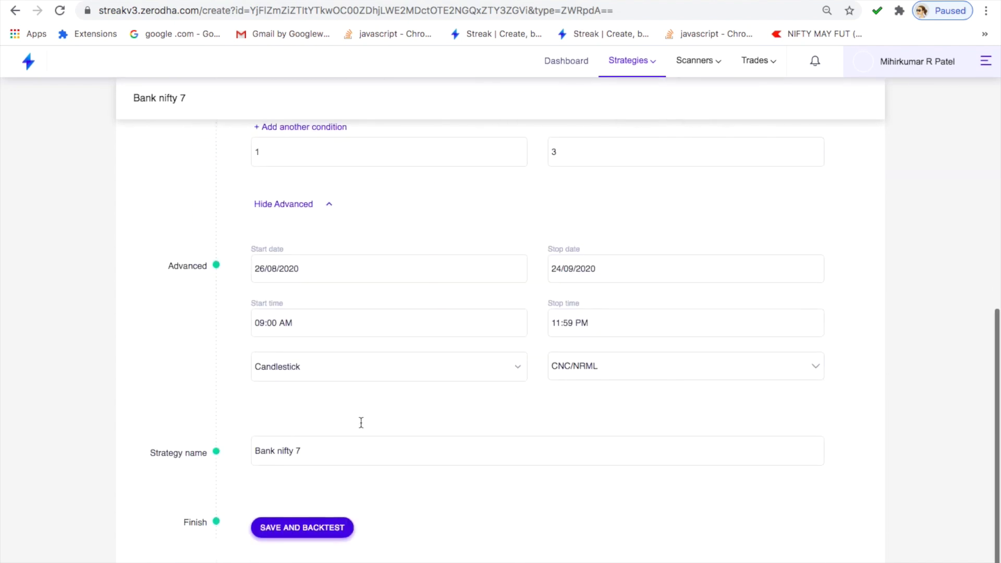
left_click(339, 524)
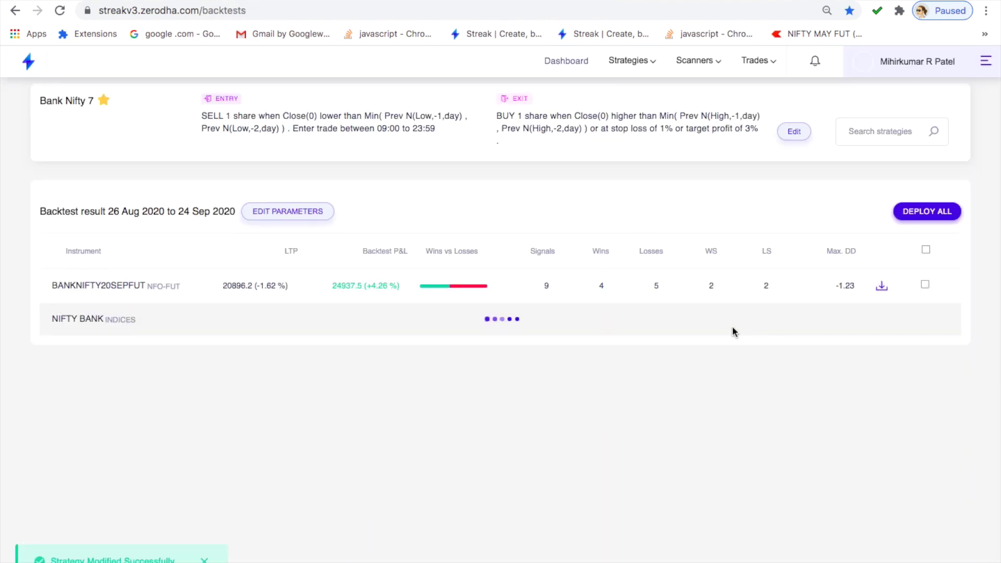
Expand the BANKNIFTY20SEPFUT backtest result and show its transaction details
left_click(396, 293)
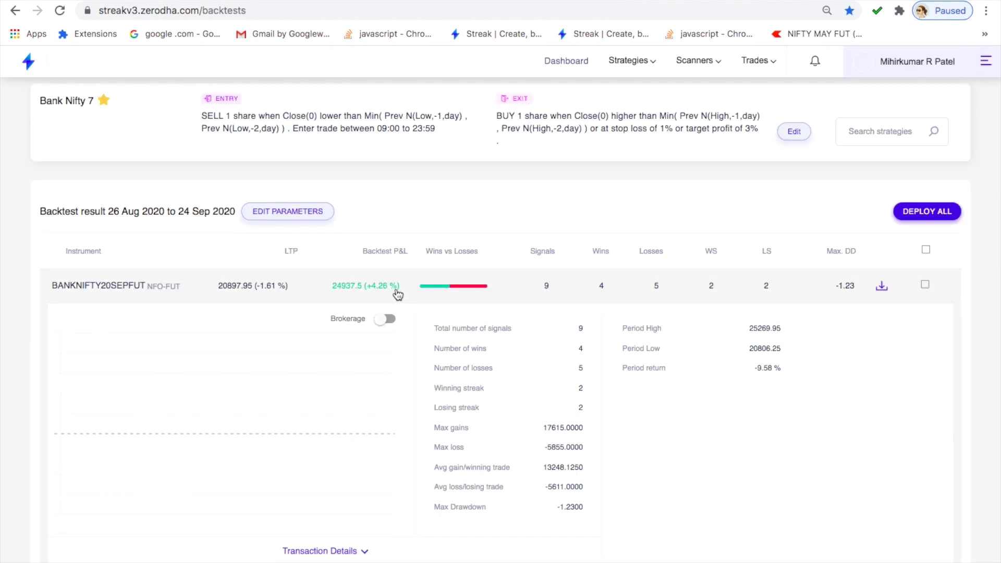
scroll(591, 252, "down", 1)
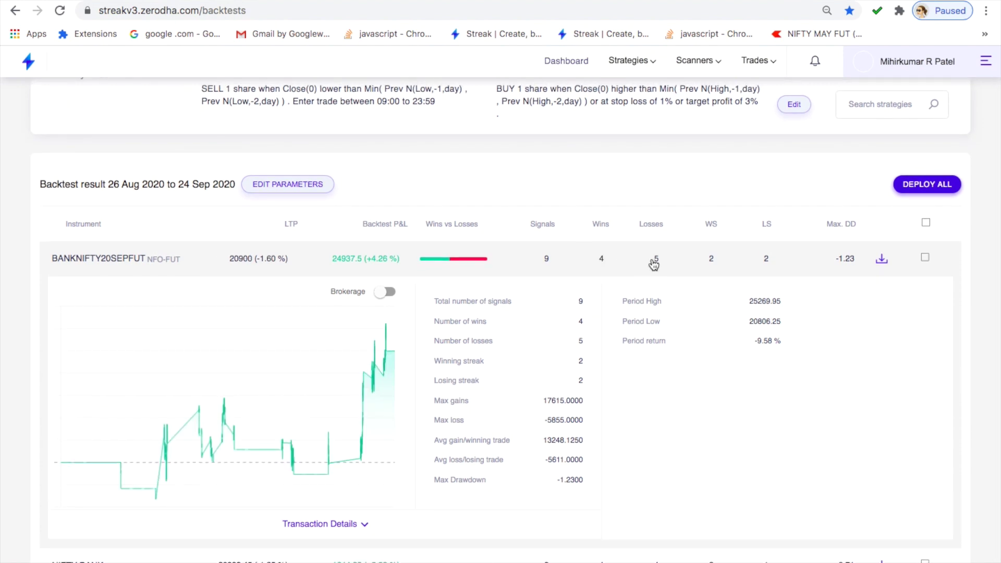
scroll(663, 267, "down", 1)
left_click(343, 521)
scroll(582, 291, "down", 6)
scroll(558, 207, "up", 7)
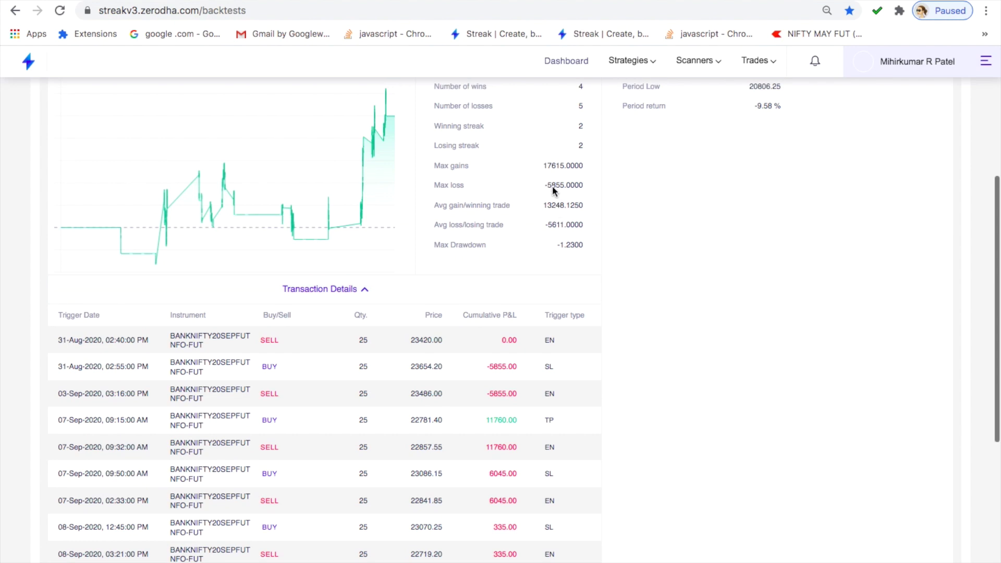
Examine the wins, losses, maximum gains and maximum loss in the BANKNIFTY20SEPFUT backtest statistics
scroll(294, 241, "down", 1)
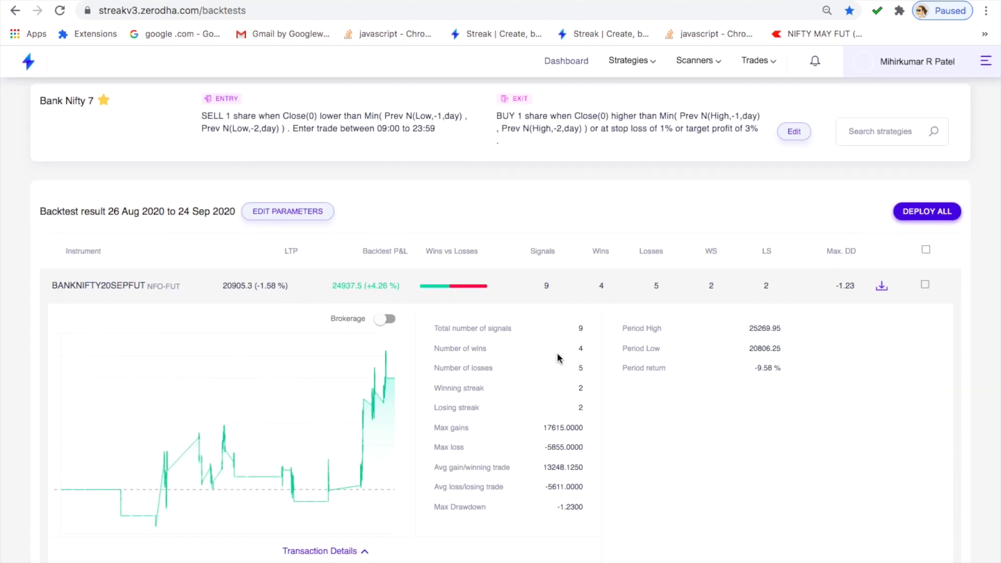
scroll(577, 374, "down", 1)
scroll(670, 321, "up", 1)
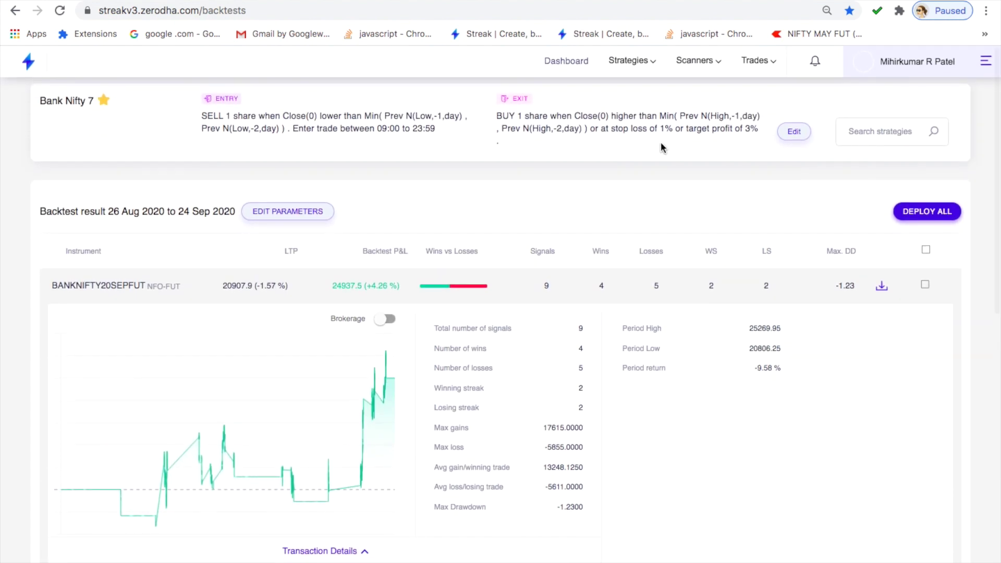
scroll(609, 315, "down", 2)
scroll(572, 327, "up", 1)
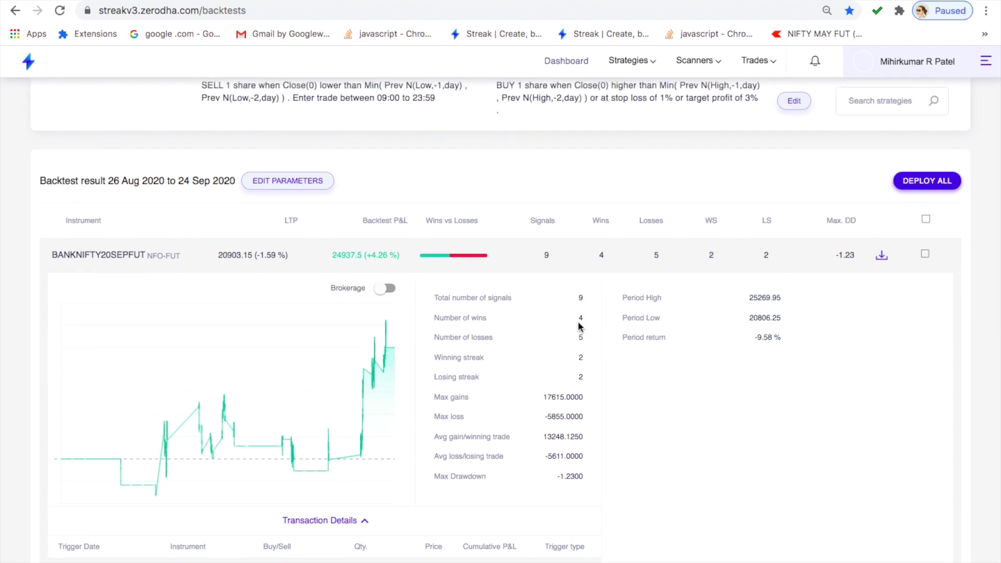
scroll(580, 325, "down", 1)
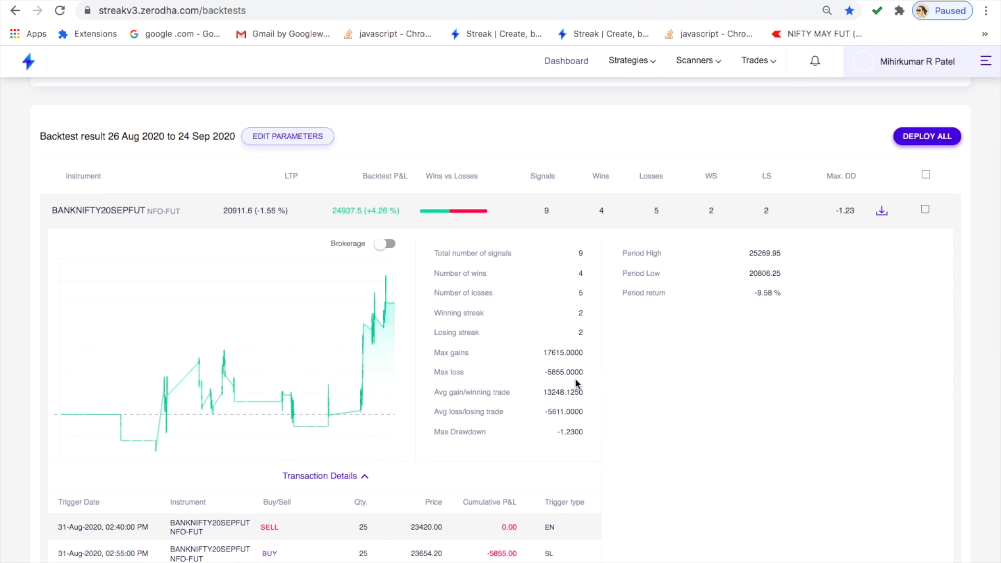
left_click_drag(544, 381, 585, 381)
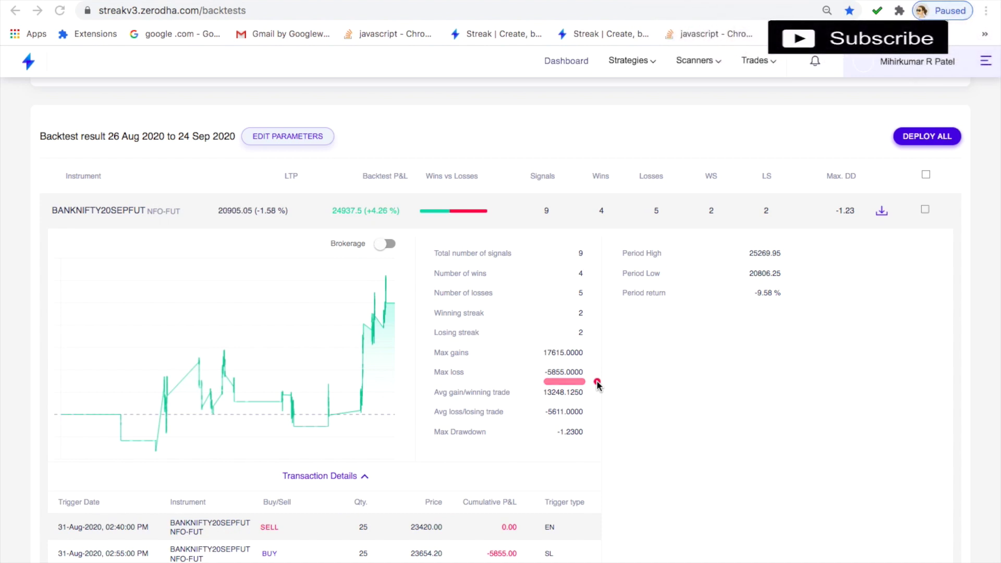
mouse_move(539, 363)
left_mouse_down()
mouse_move(587, 362)
mouse_move(542, 384)
mouse_move(598, 364)
left_mouse_up()
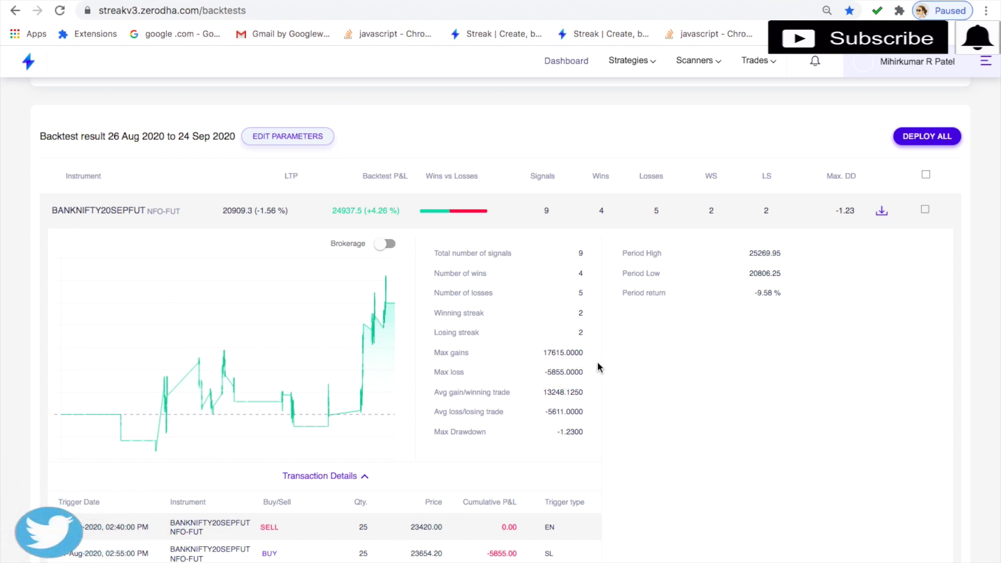
Compare the dates and prices of the backtest transactions with the candles on the BANKNIFTY SEP FUT chart in Kite
scroll(596, 361, "down", 5)
scroll(543, 482, "down", 4)
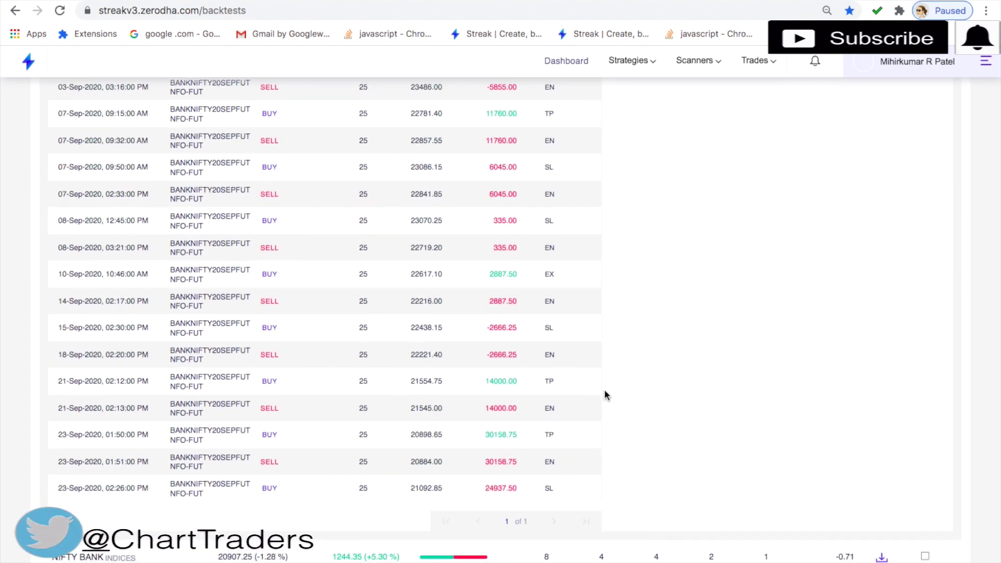
scroll(605, 389, "up", 1)
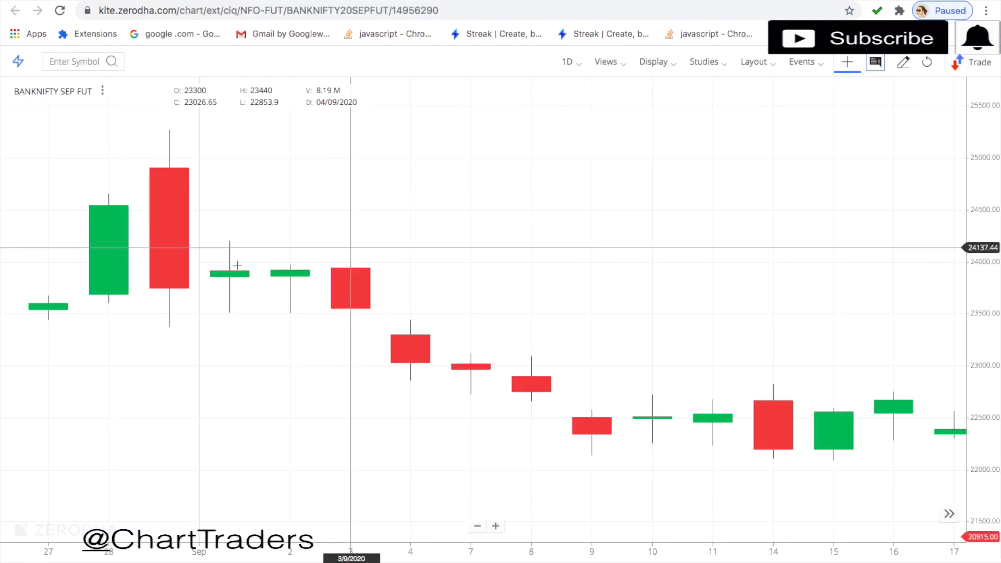
left_click_drag(661, 386, 468, 348)
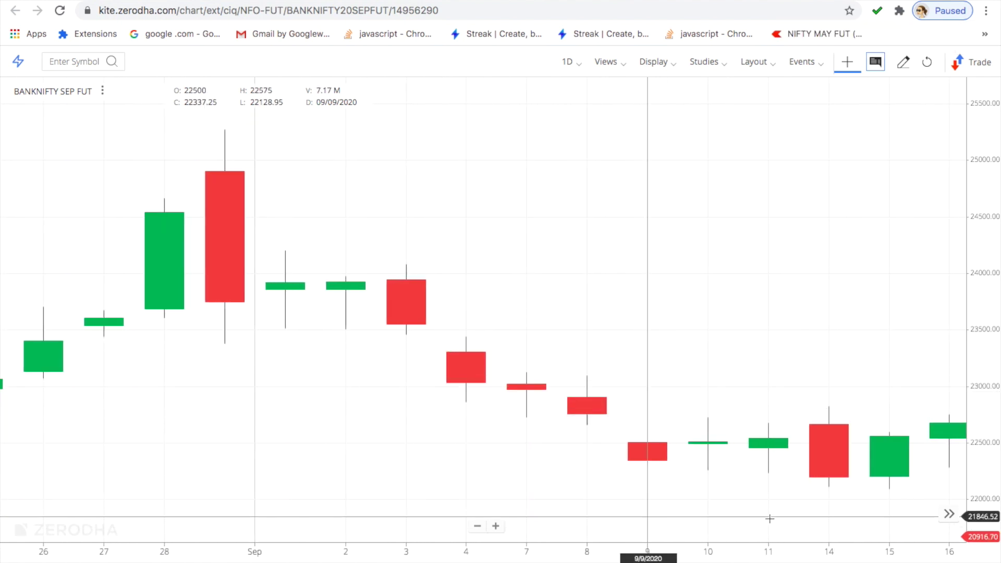
left_click(985, 432)
left_click_drag(985, 433, 945, 360)
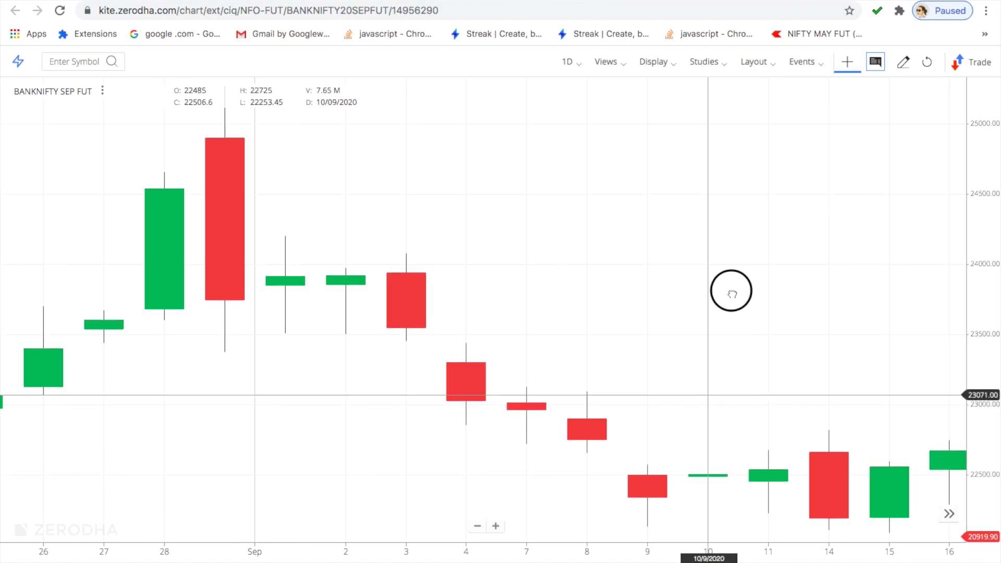
left_click_drag(733, 288, 699, 306)
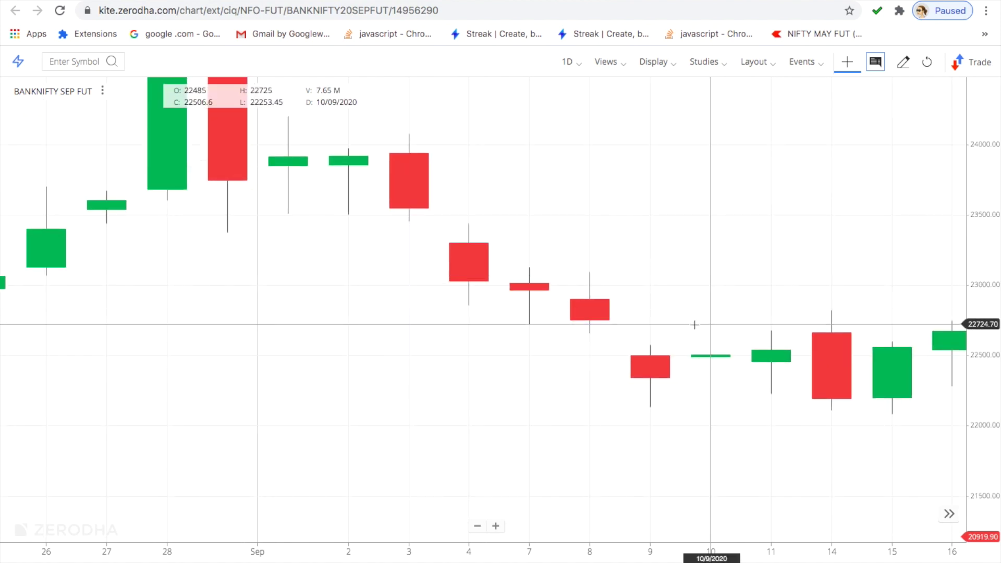
key("ctrl+Tab")
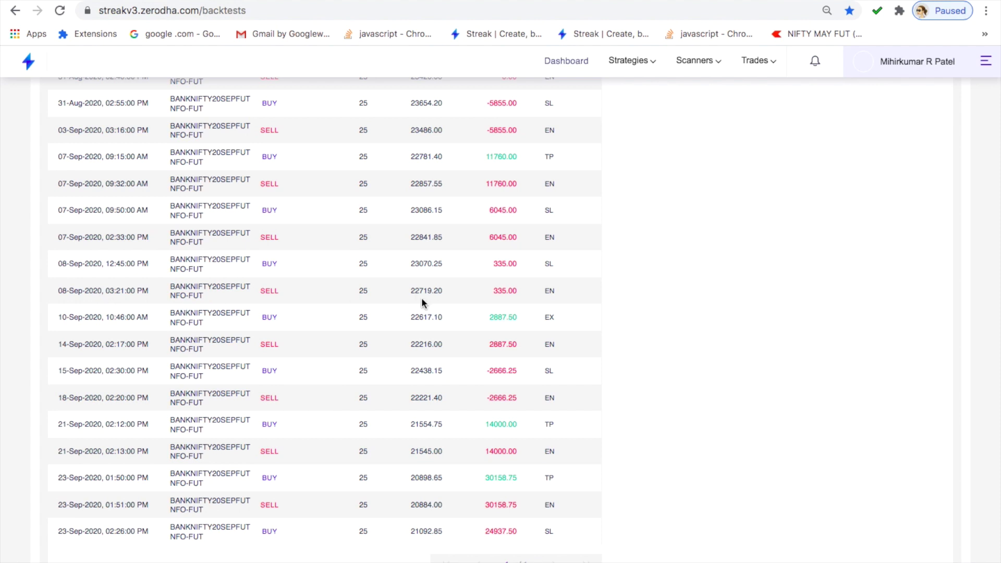
left_click(661, 14)
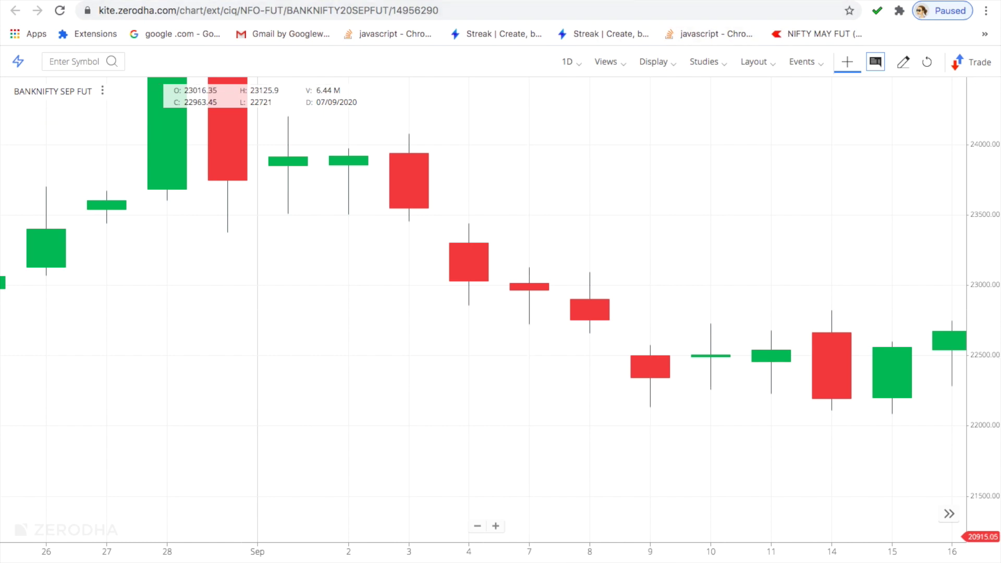
left_click(794, 15)
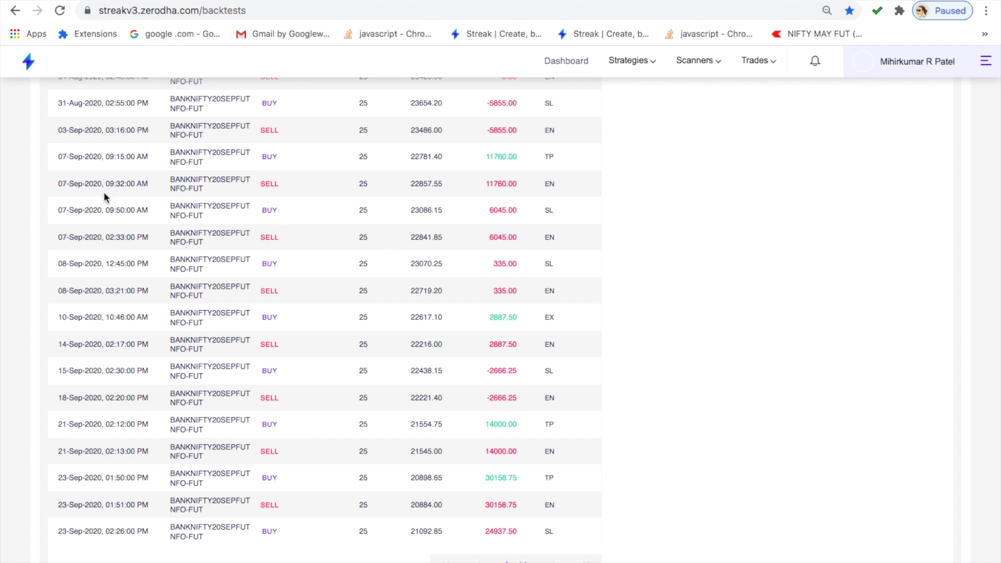
scroll(112, 168, "up", 1)
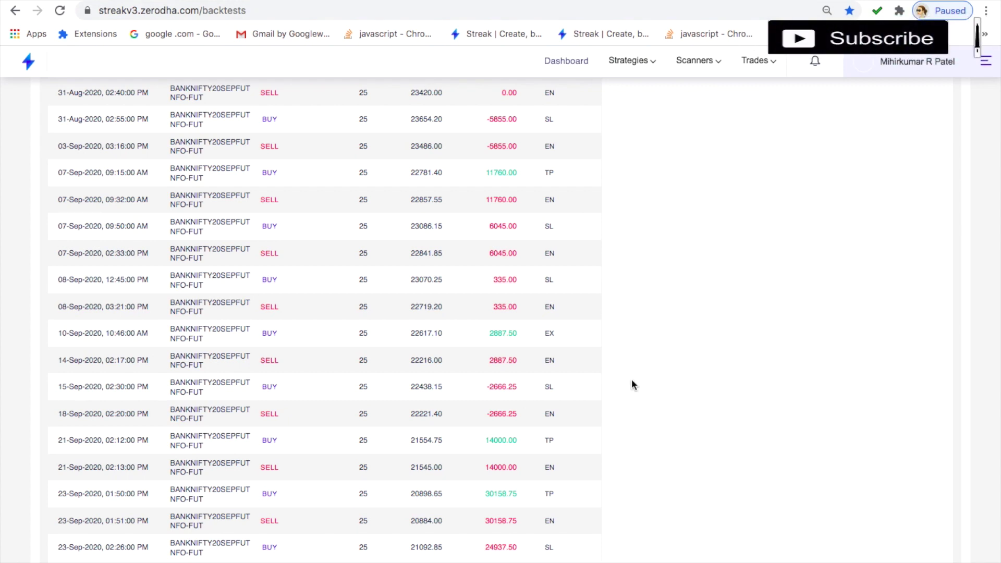
Rerun the Bank Nifty 7 backtest with the stop date 25 August 2020 and expand the BANKNIFTY20SEPFUT result
scroll(631, 385, "up", 15)
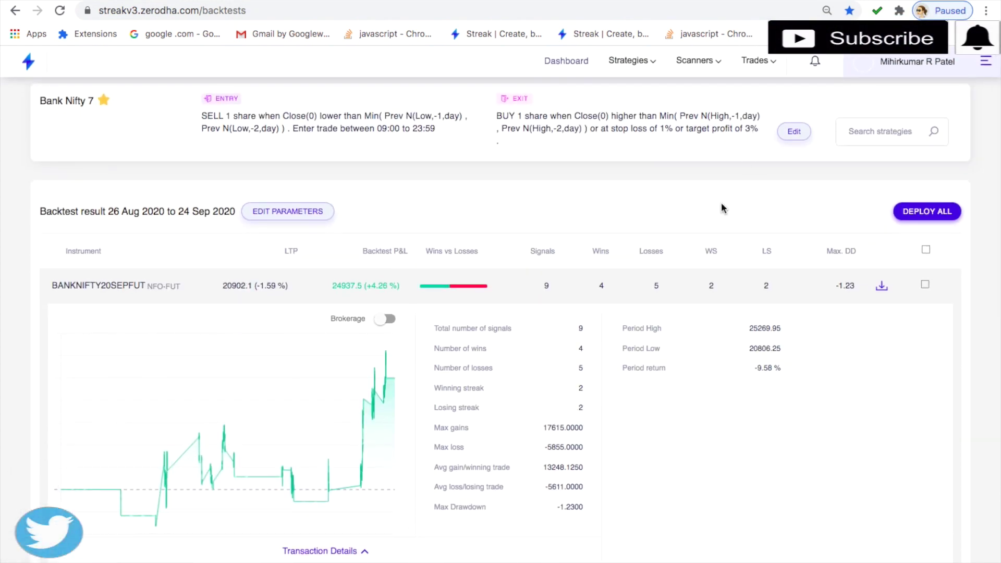
scroll(721, 203, "down", 2)
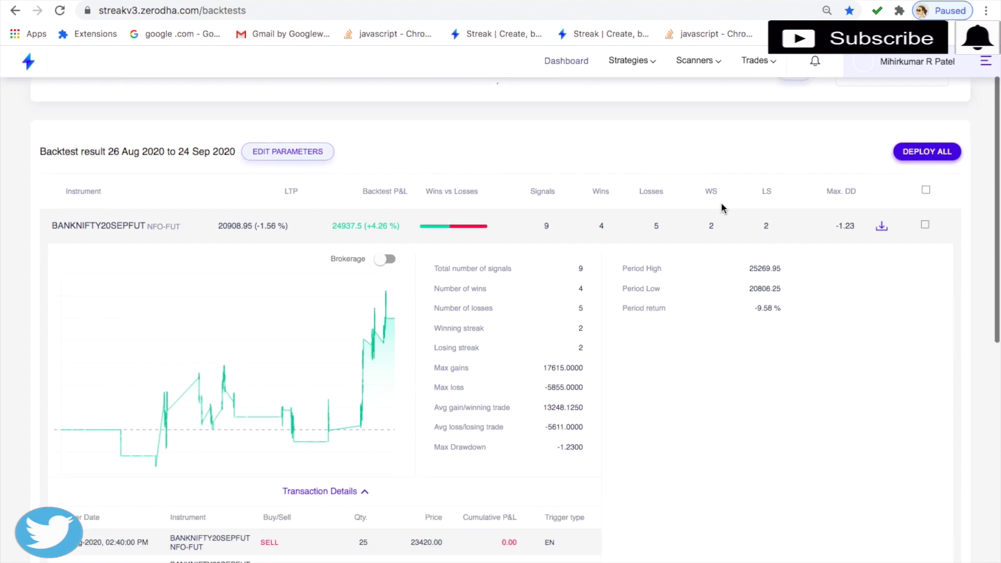
scroll(722, 308, "up", 2)
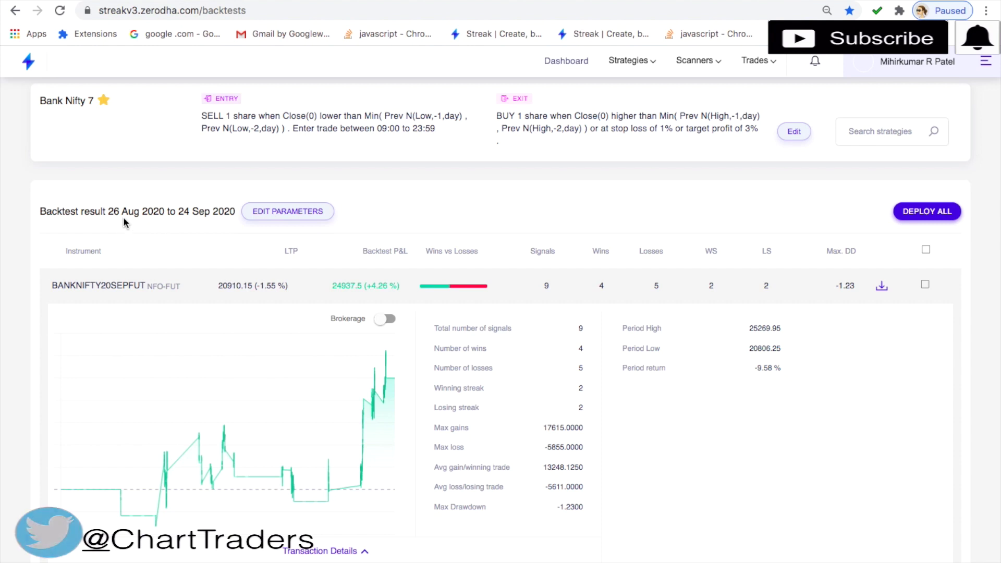
left_click(285, 214)
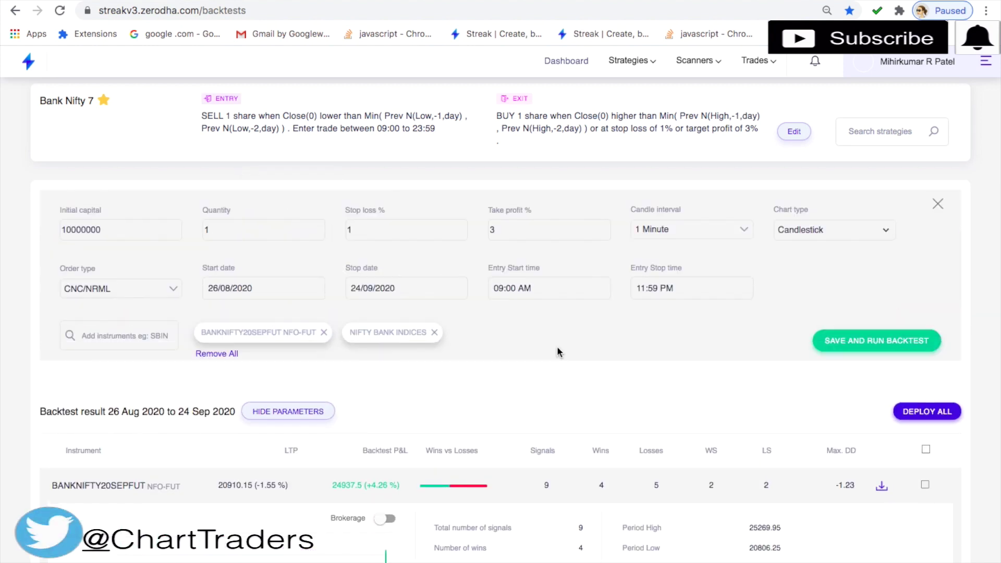
left_click(421, 285)
left_click(418, 257)
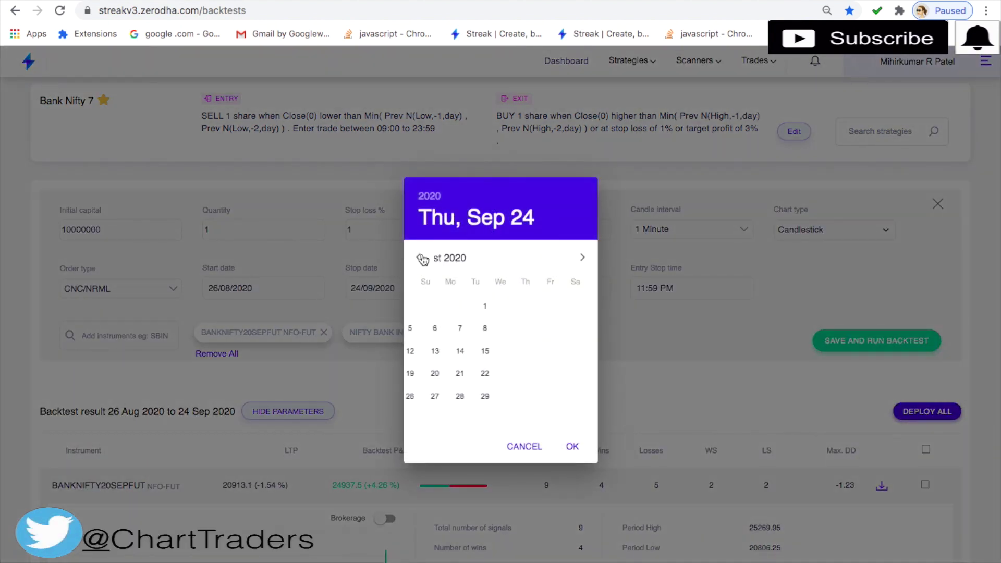
left_click(474, 396)
left_click(573, 447)
left_click(884, 343)
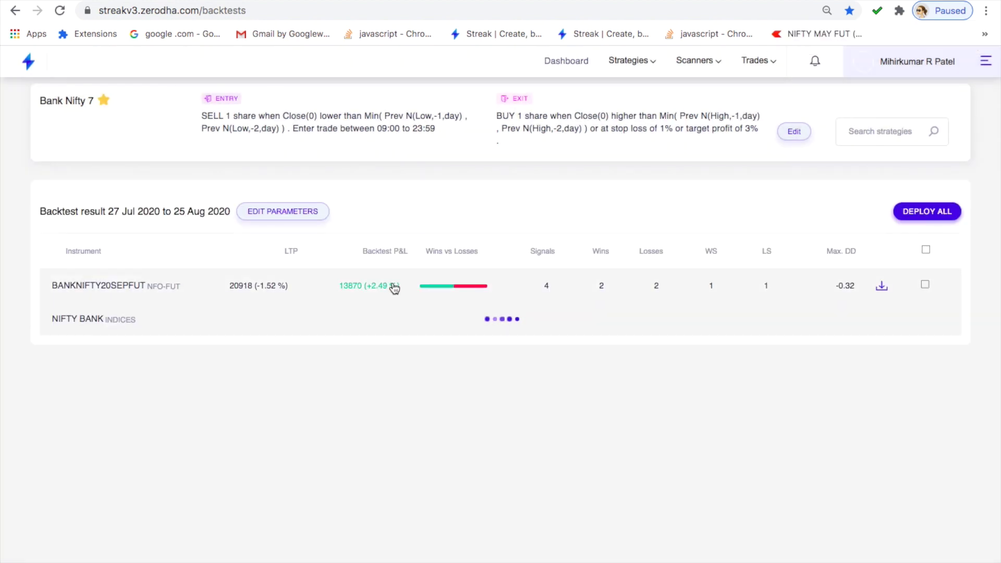
left_click(411, 286)
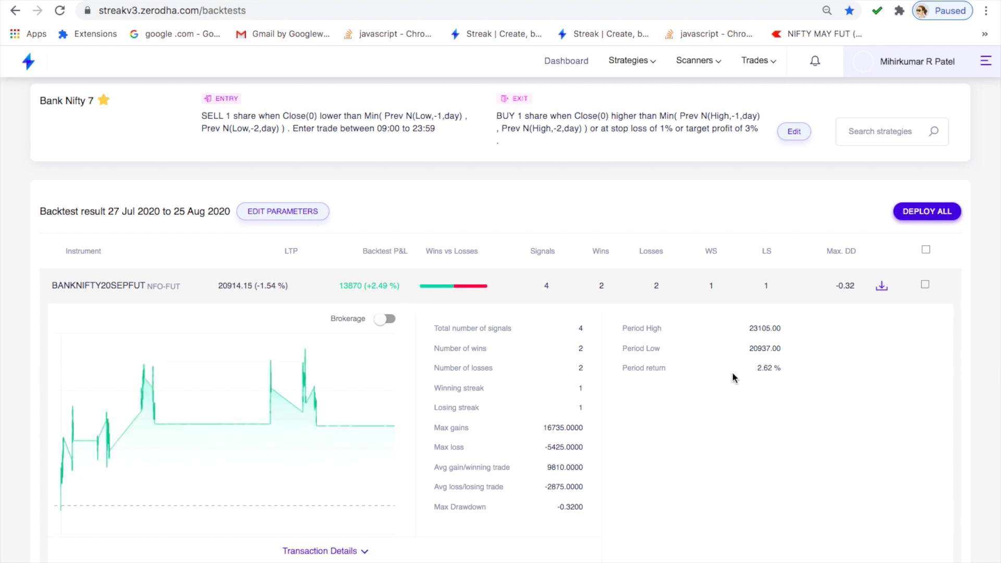
Reopen the Bank Nifty 7 strategy for editing, then save and backtest it with its existing entry and exit conditions
left_click(794, 132)
scroll(539, 277, "down", 6)
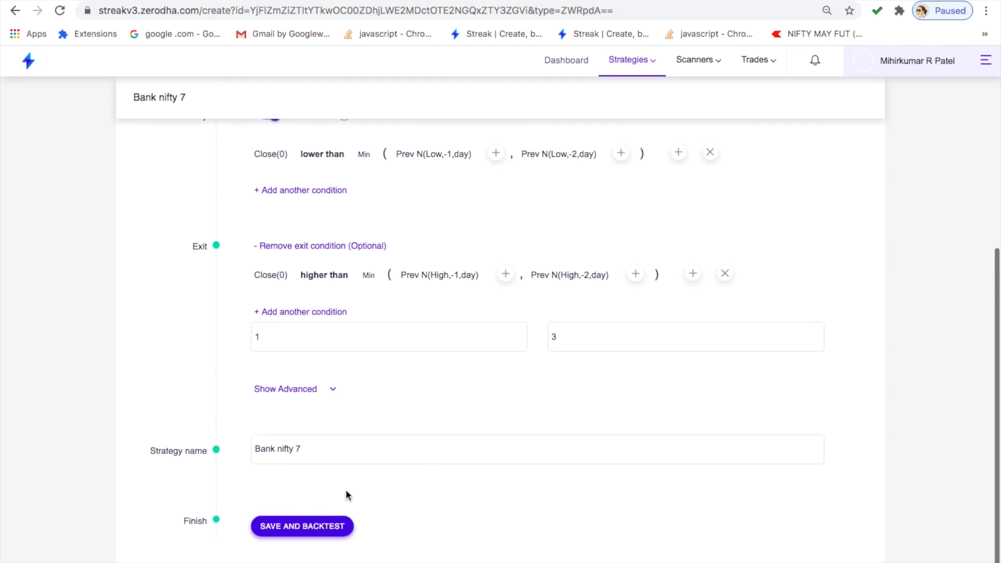
left_click(318, 532)
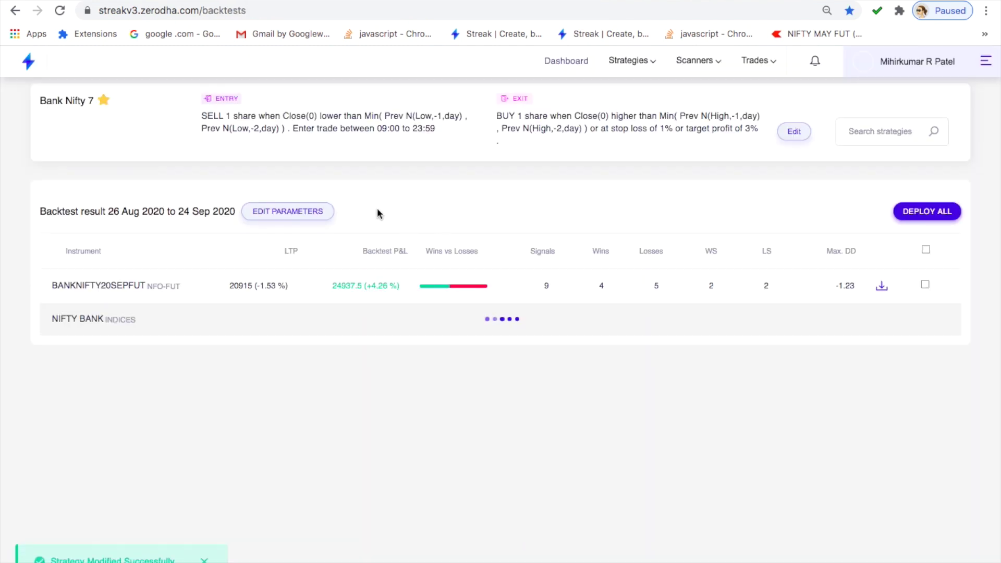
Rerun the Bank Nifty 7 backtest with the stop date 30 July 2020 and expand the BANKNIFTY20SEPFUT result
left_click(319, 211)
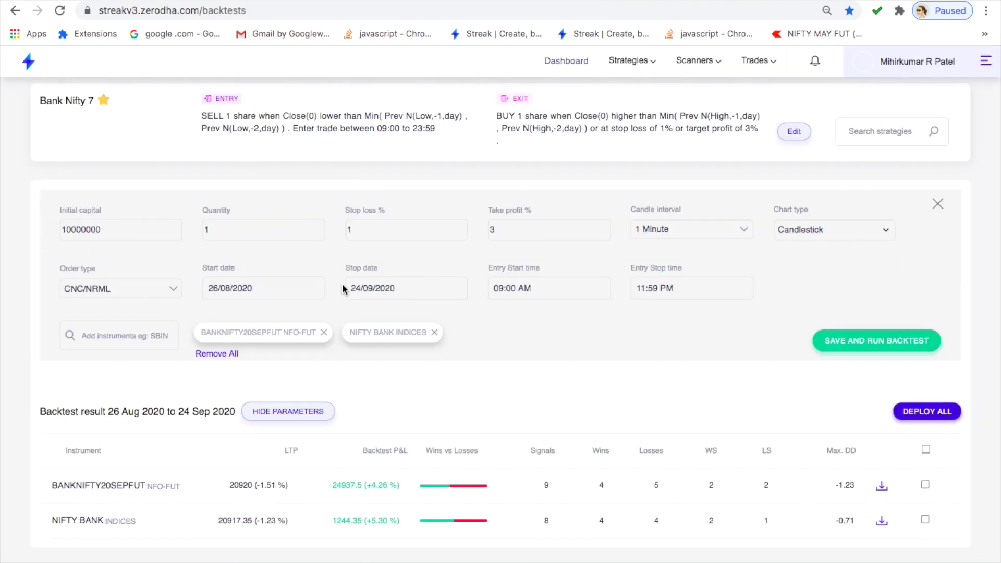
left_click(375, 284)
left_click(418, 258)
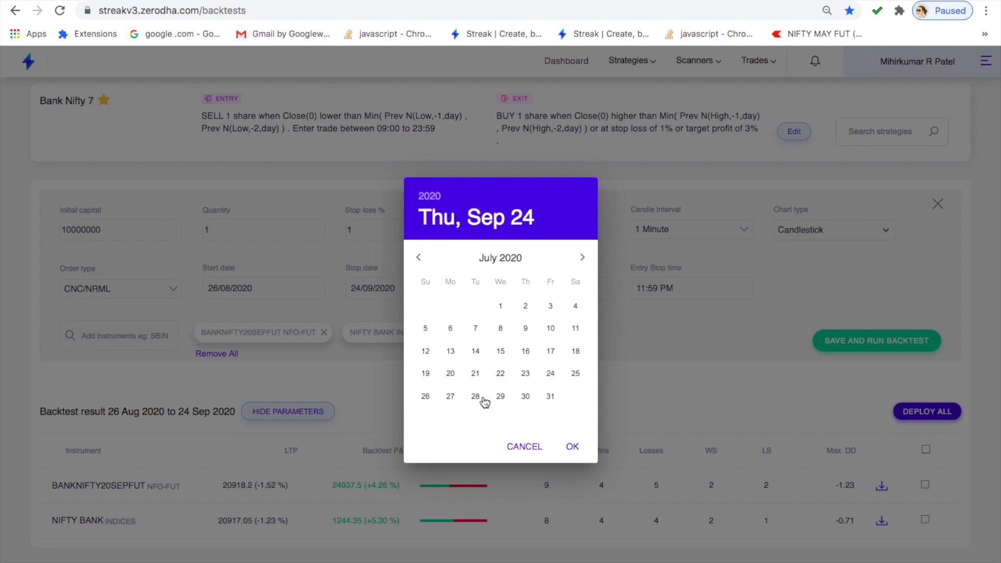
left_click(523, 398)
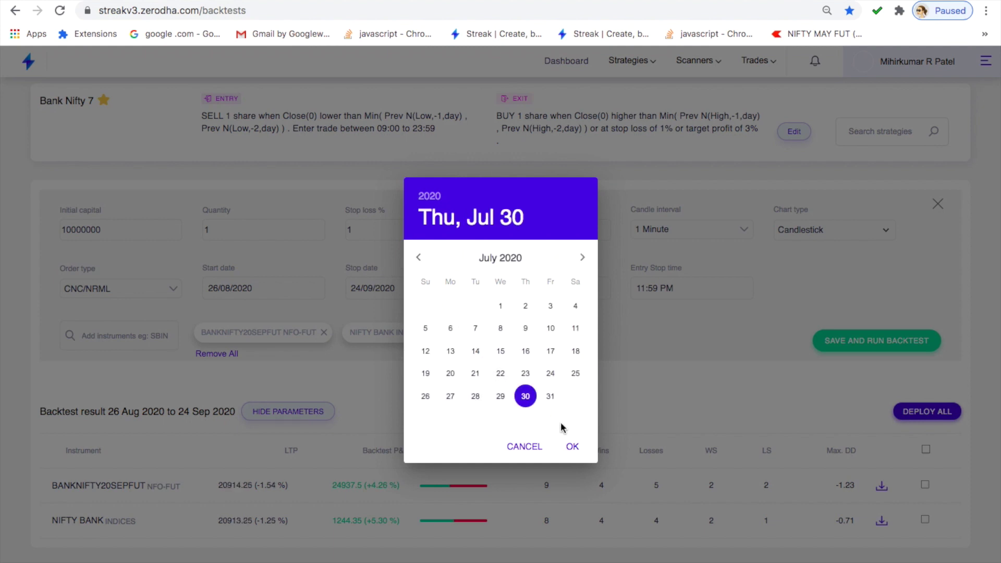
left_click(574, 449)
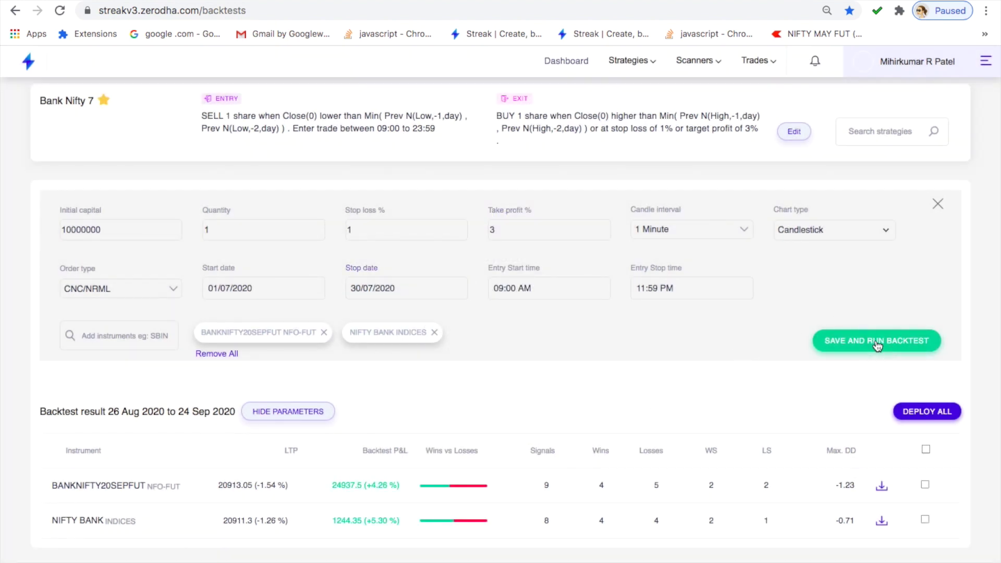
left_click(876, 340)
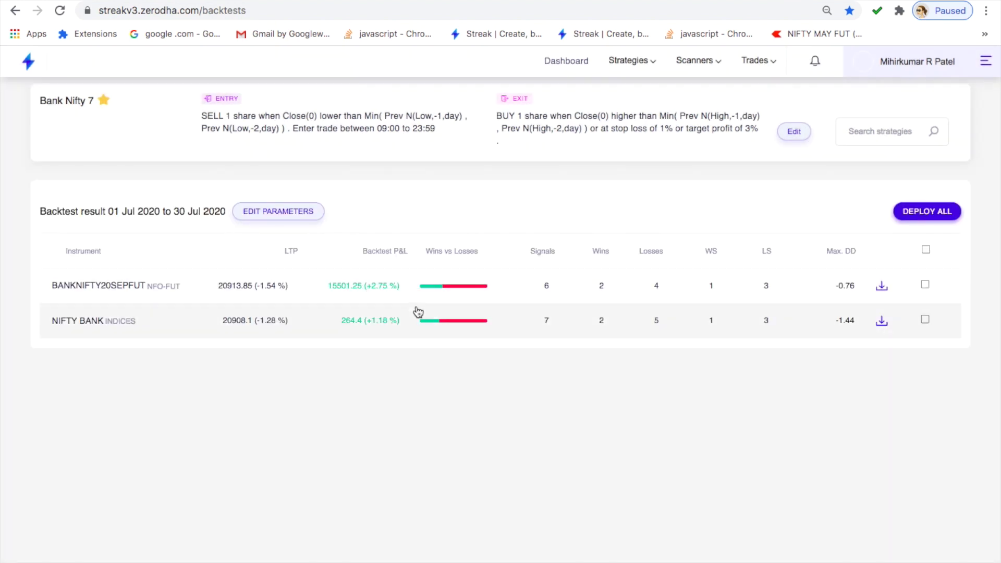
left_click(405, 293)
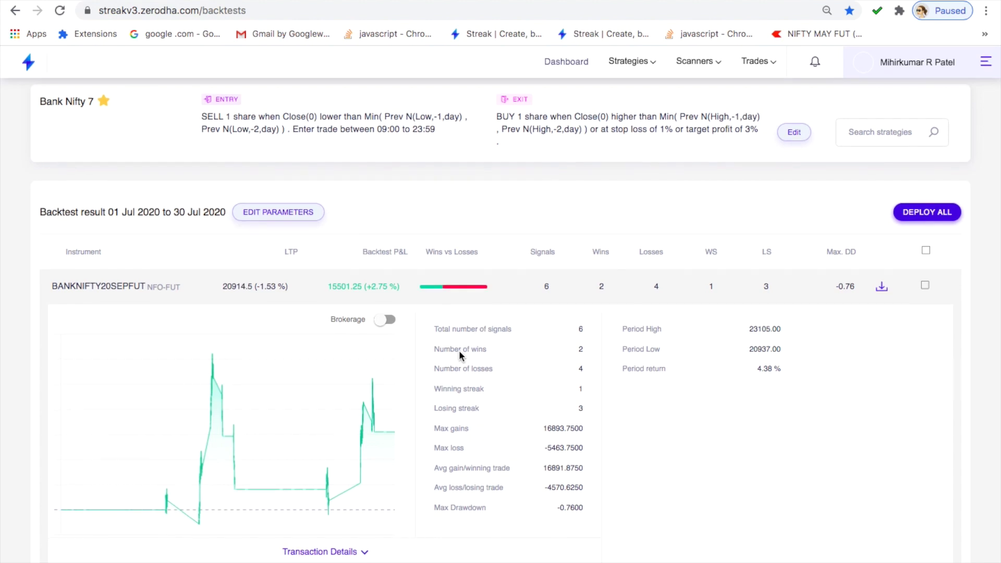
mouse_move(343, 290)
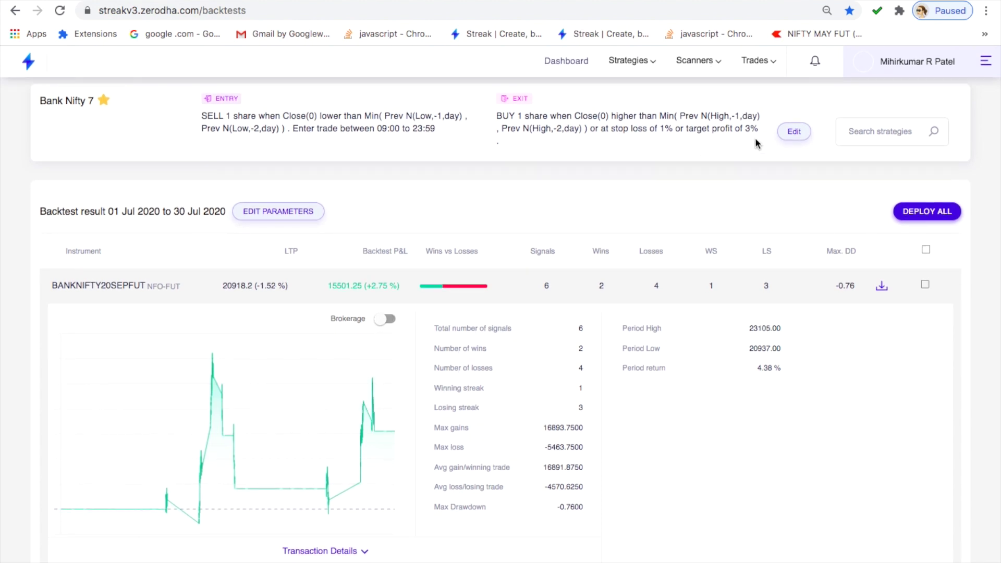
Rerun the Bank Nifty 7 backtest with the stop date 30 June 2020 and expand the NIFTY BANK result
left_click(300, 212)
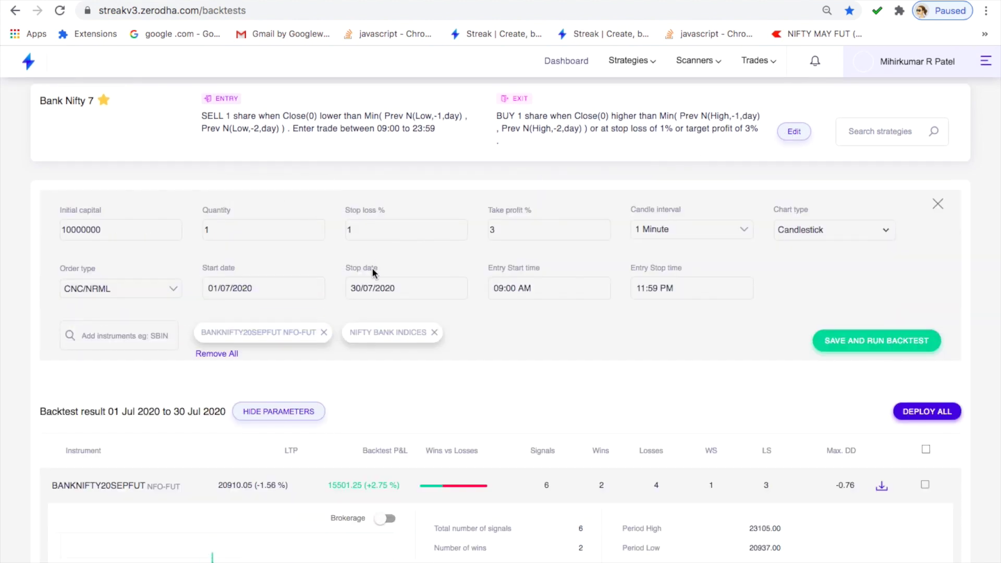
left_click(381, 290)
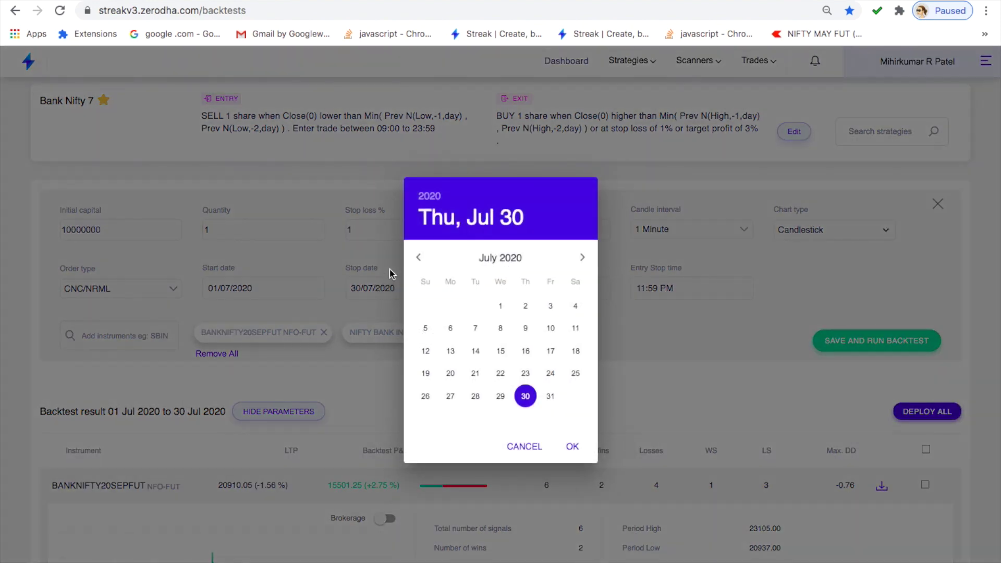
left_click(418, 257)
left_click(475, 396)
left_click(572, 447)
left_click(920, 341)
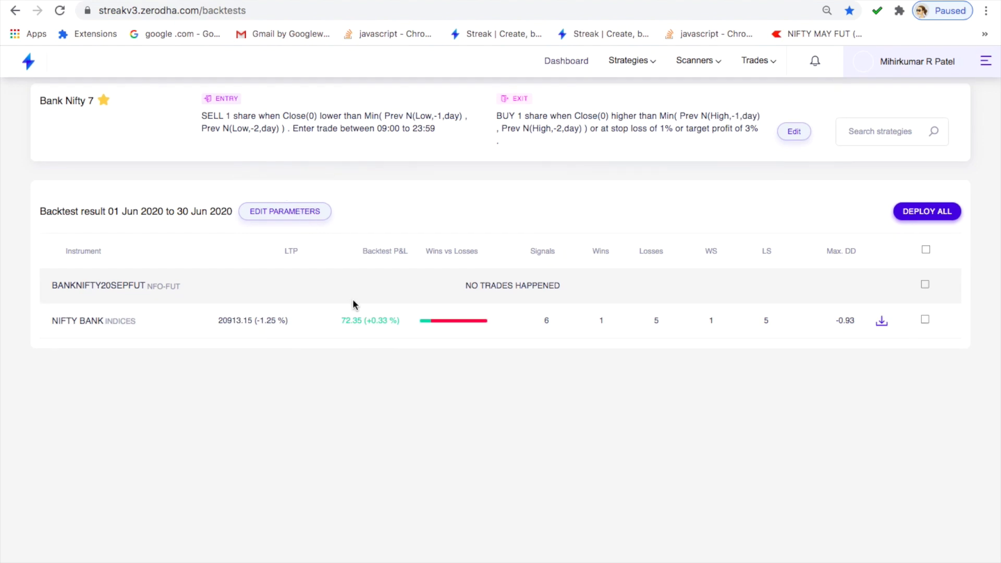
left_click(374, 331)
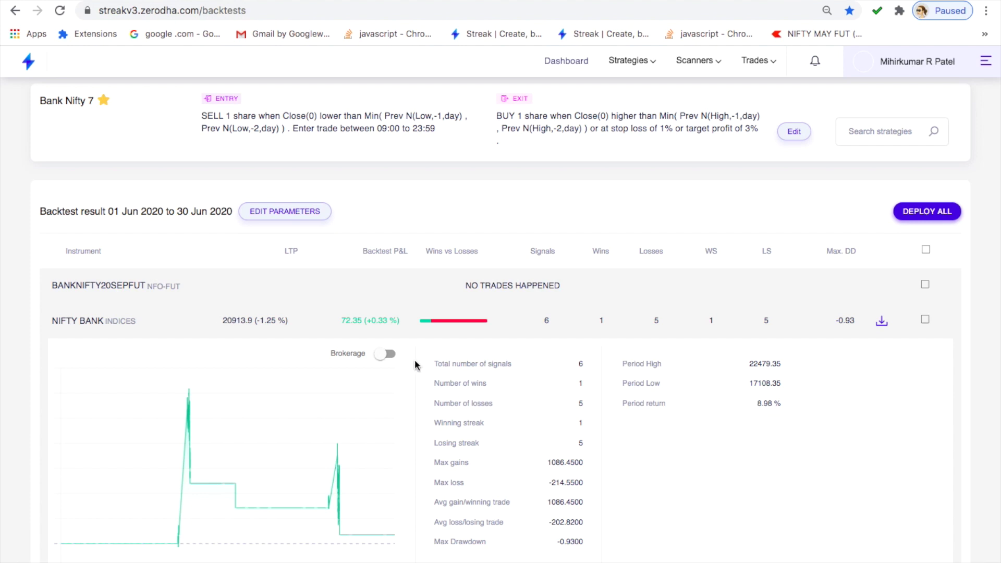
Rerun the Bank Nifty 7 backtest with the stop date 29 May 2020 and expand the NIFTY BANK result
left_click(320, 213)
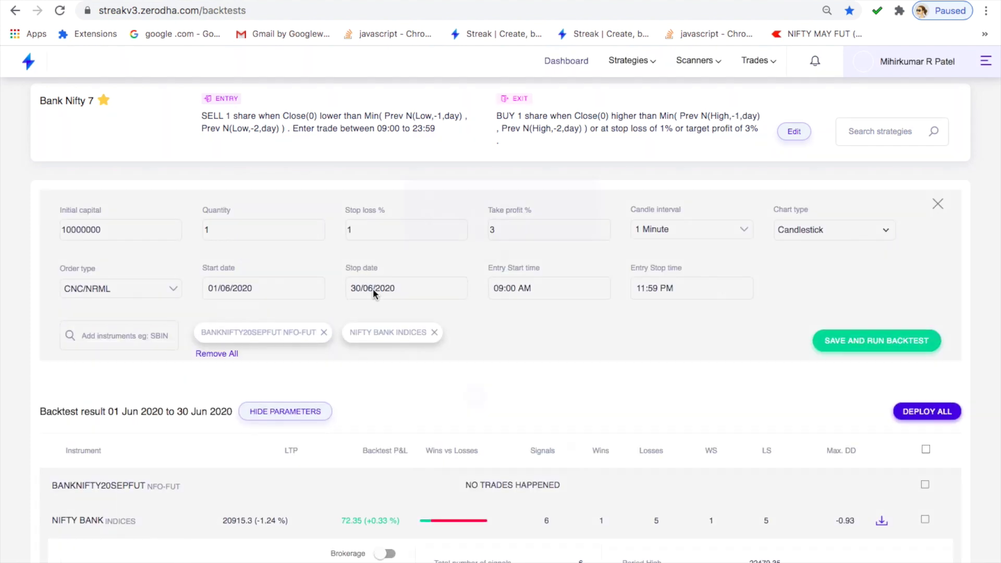
left_click(373, 291)
left_click(418, 257)
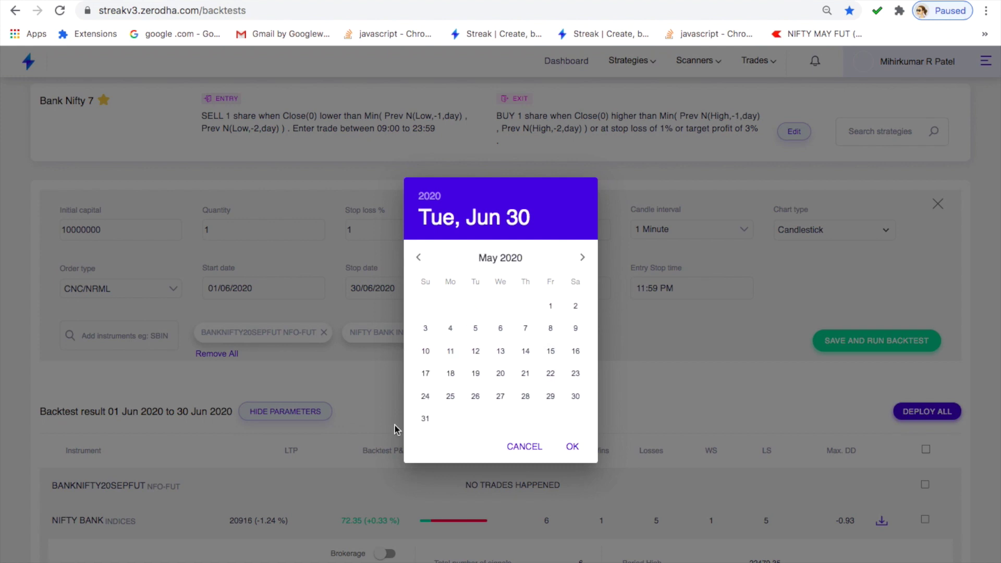
left_click(549, 397)
left_click(572, 446)
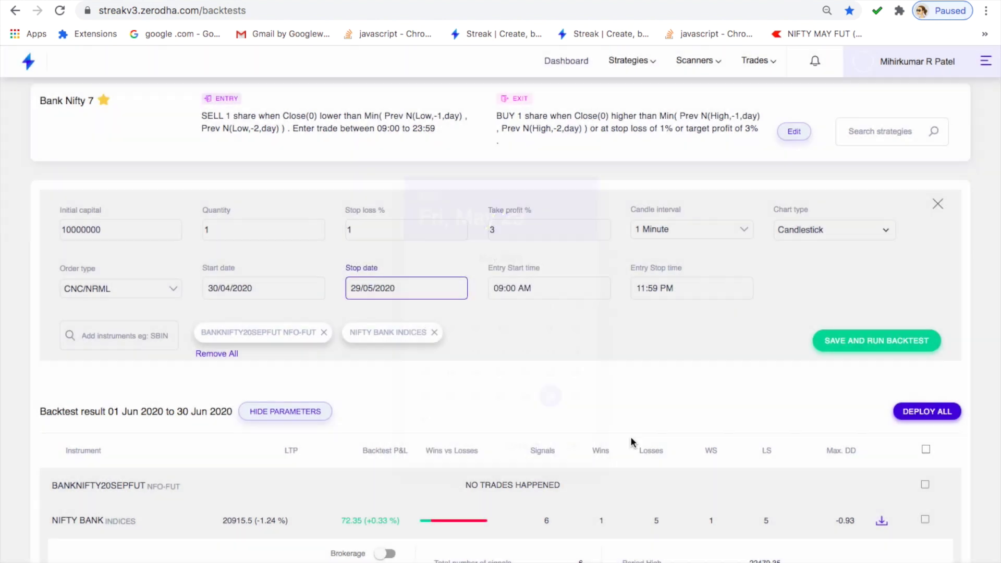
left_click(906, 342)
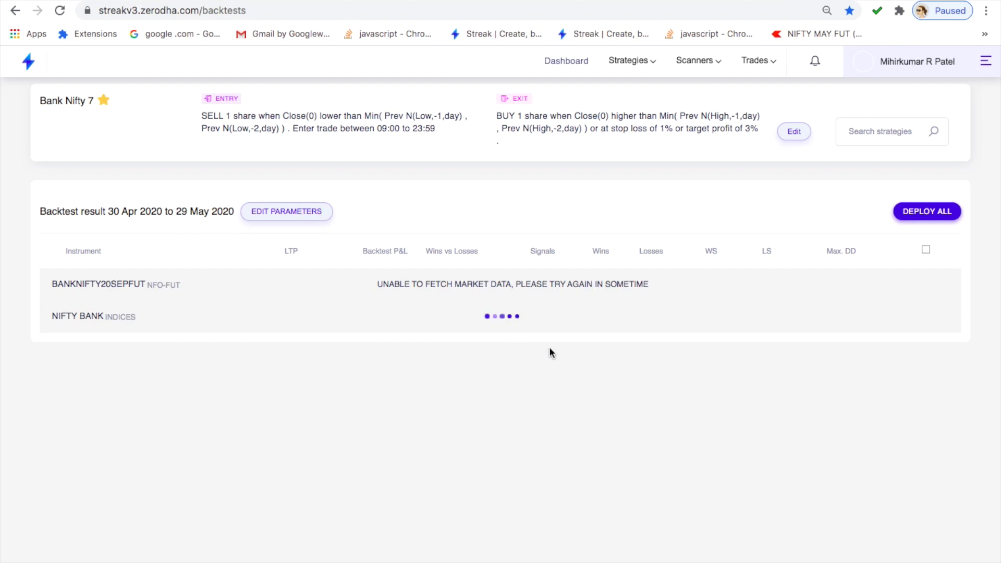
left_click(433, 336)
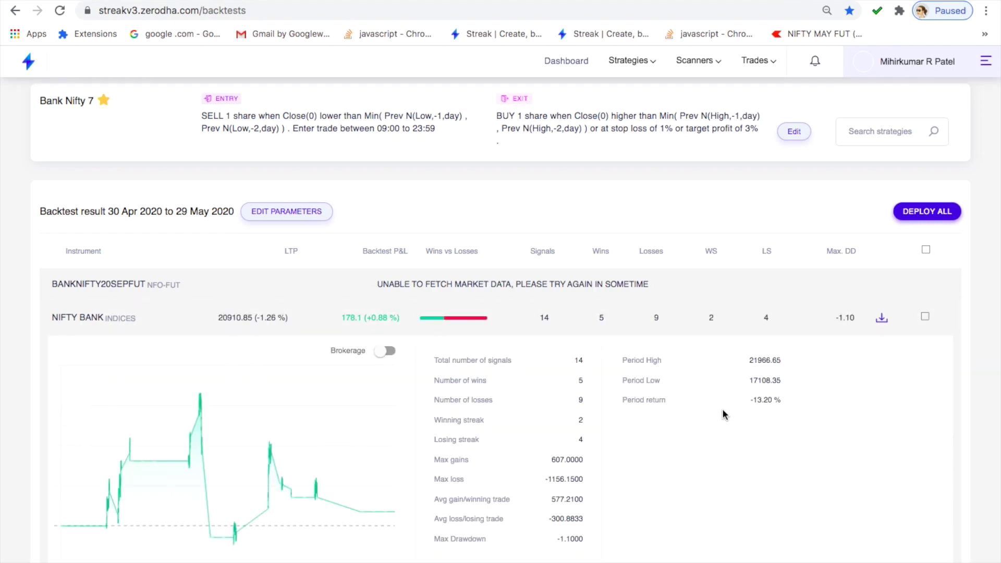
Show the transaction details of the NIFTY BANK backtest and review its trades, statistics and overall profit or loss
scroll(492, 434, "down", 1)
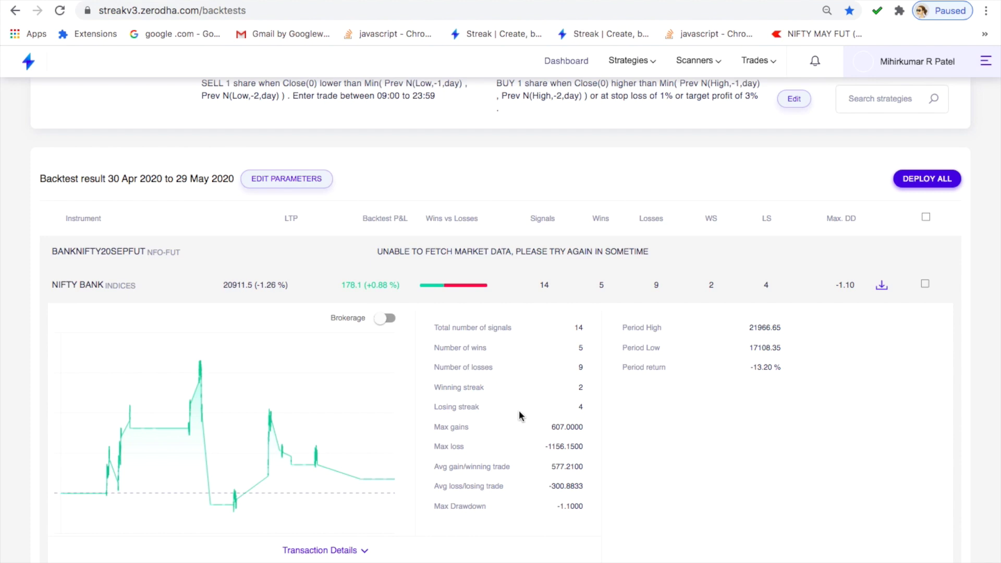
left_click(351, 548)
scroll(365, 521, "down", 3)
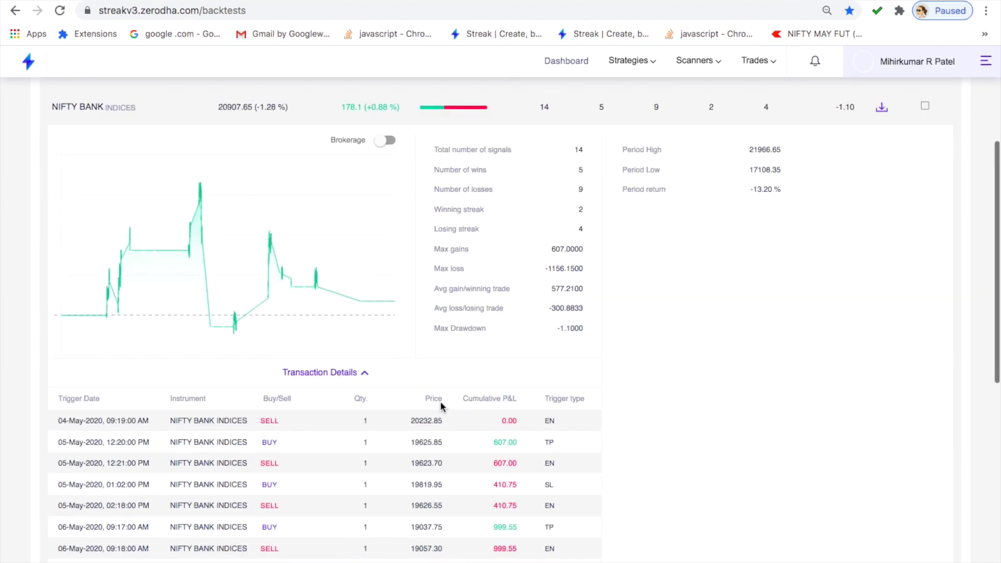
scroll(333, 131, "up", 1)
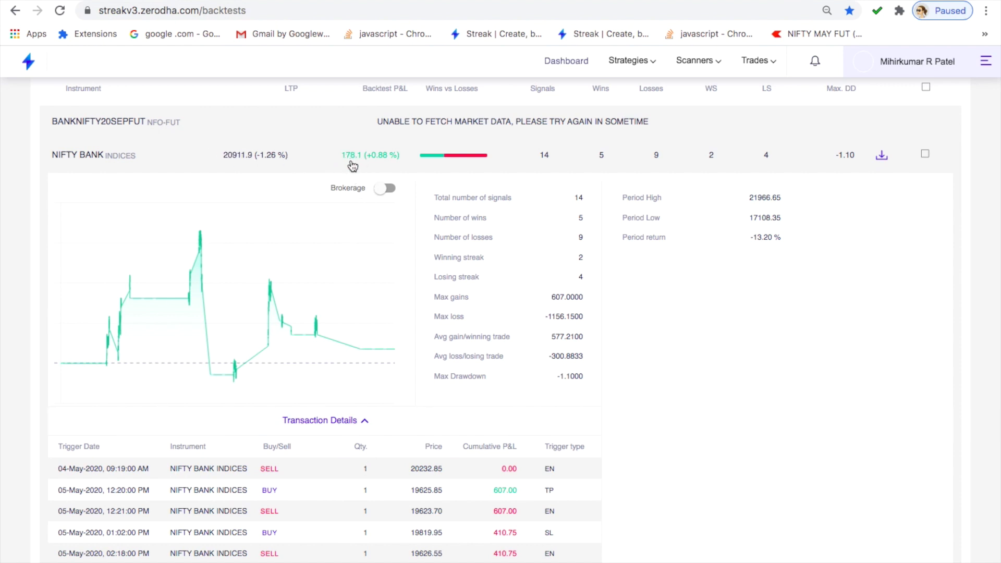
scroll(552, 243, "up", 2)
scroll(552, 245, "up", 1)
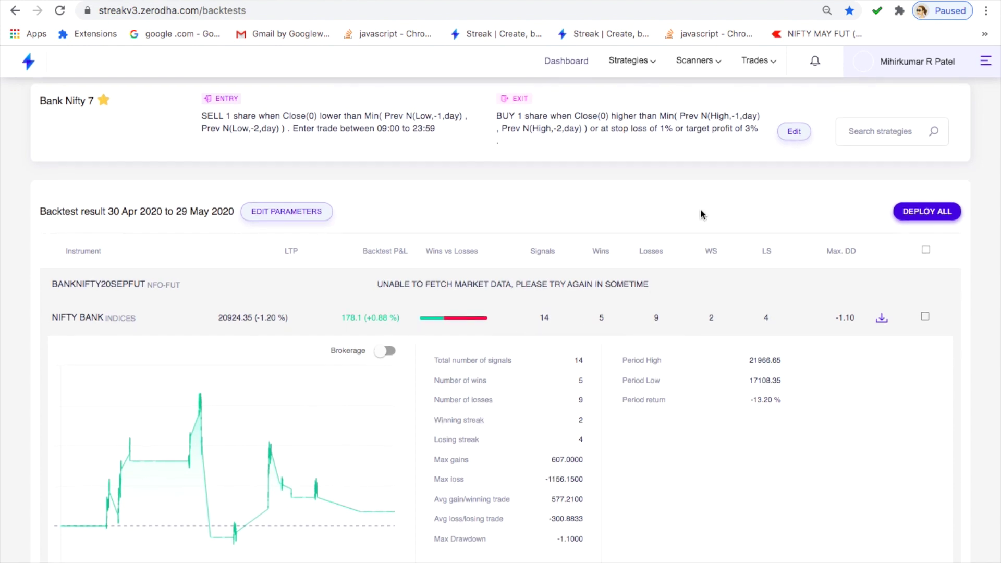
Open the deployment settings for the NIFTY BANK backtest, check the order type and trading options, and close them without deploying
left_click(926, 251)
left_click(926, 212)
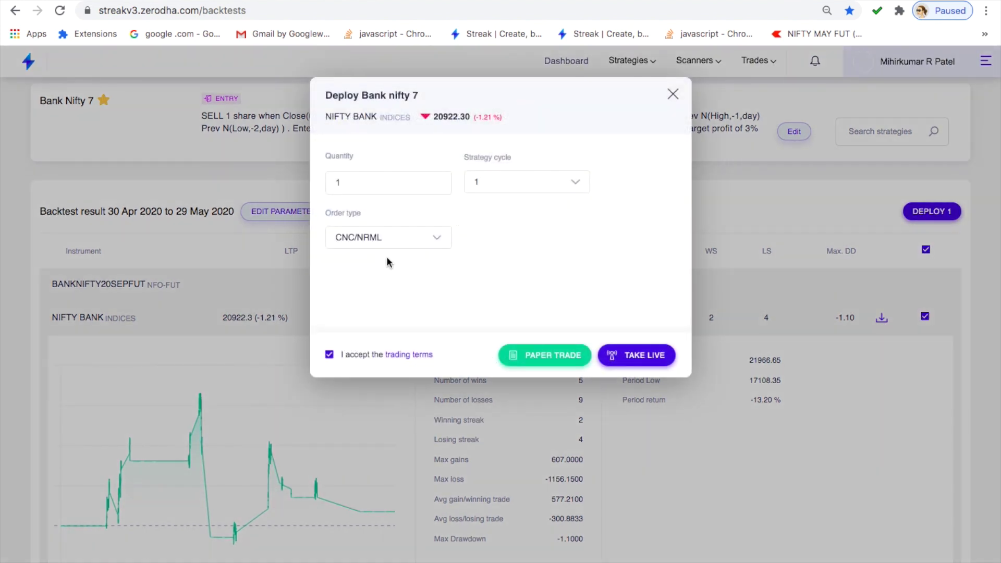
left_click(383, 237)
left_click(384, 237)
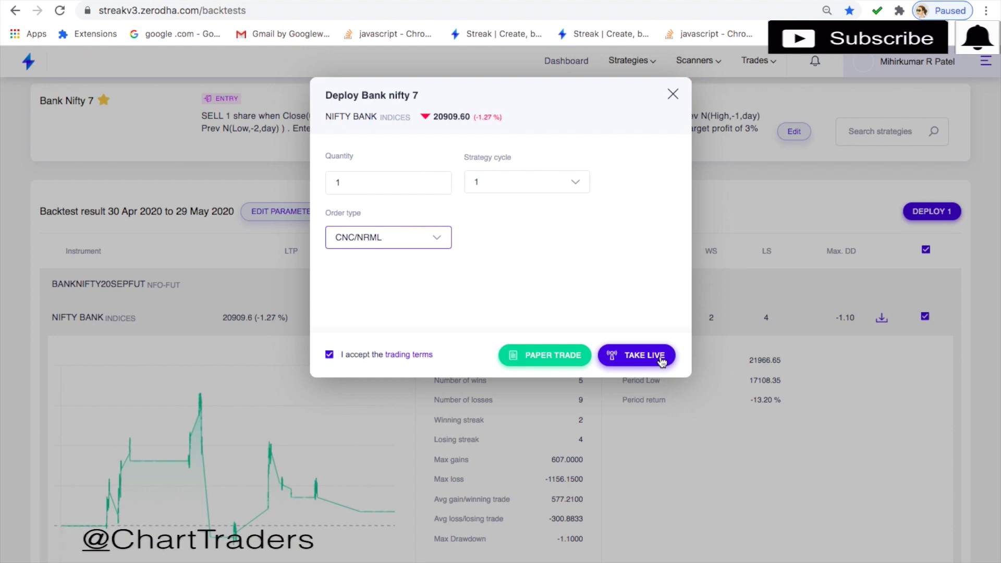
left_click(673, 94)
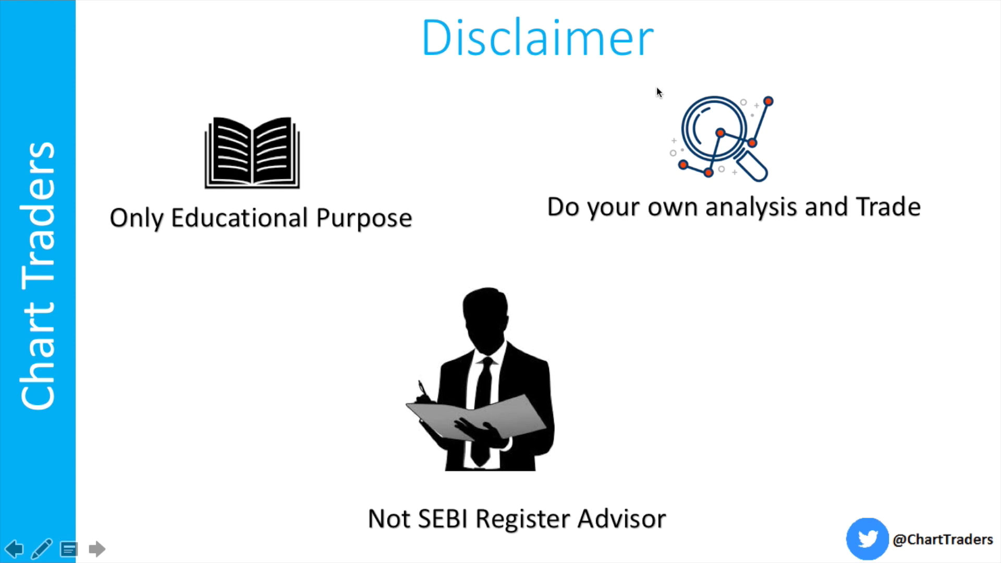
key("Right")
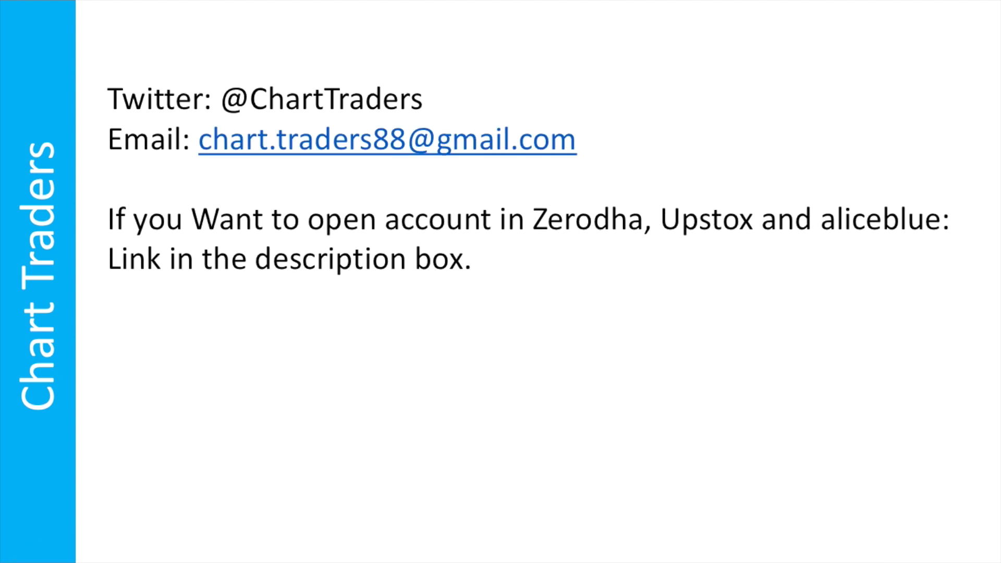